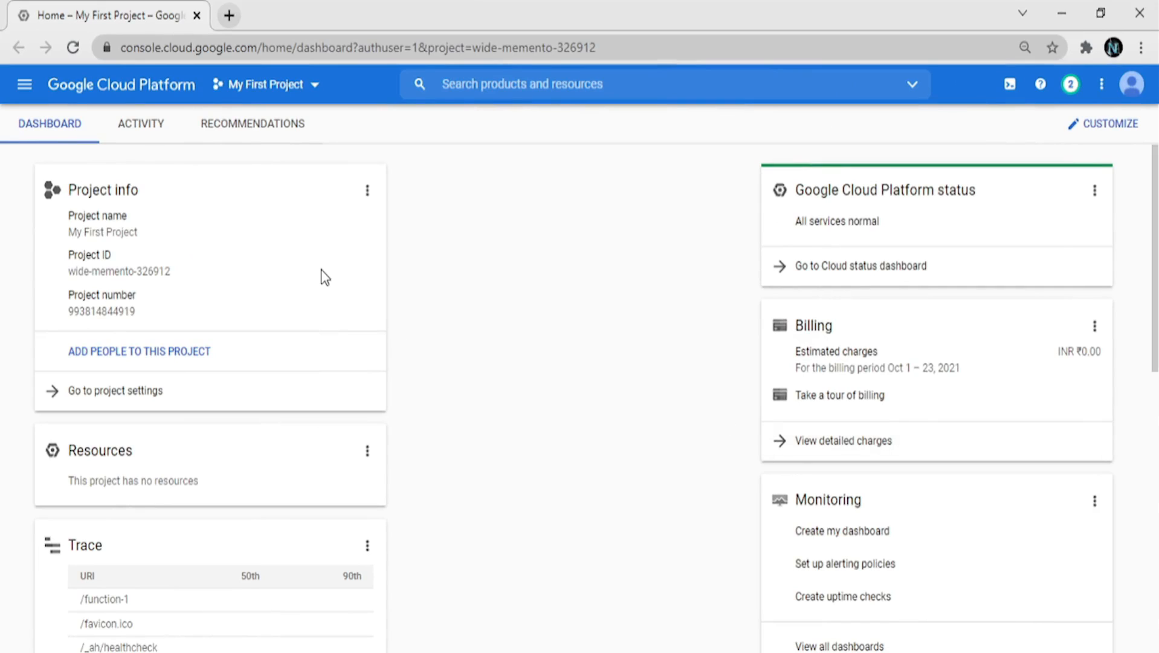
click(281, 84)
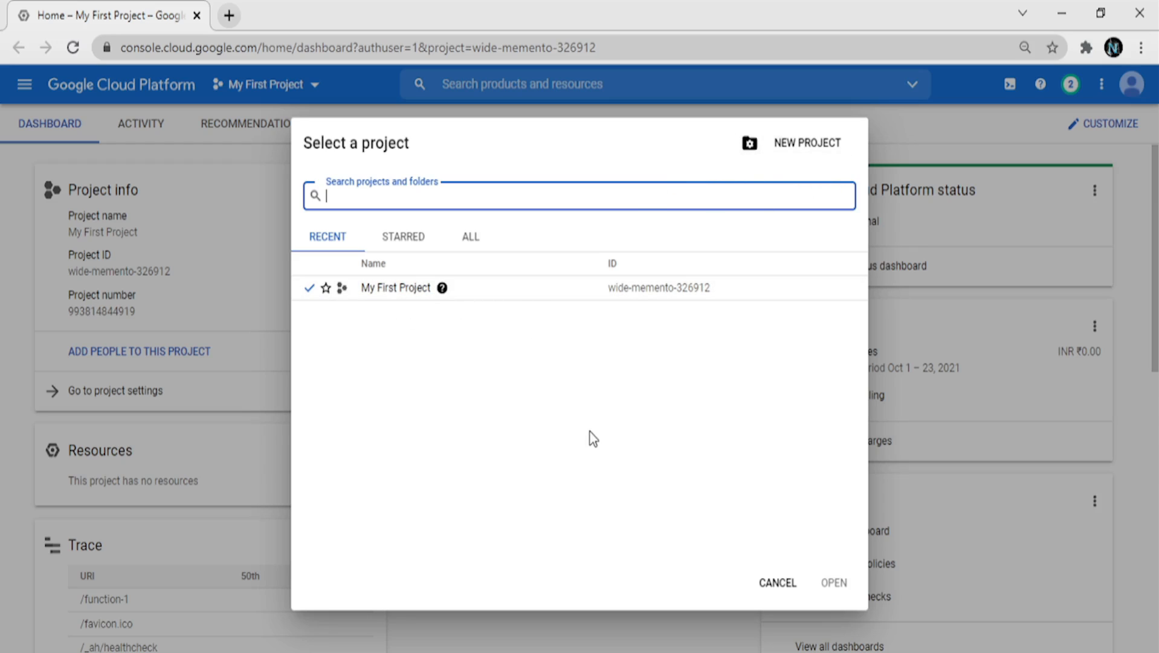
click(776, 583)
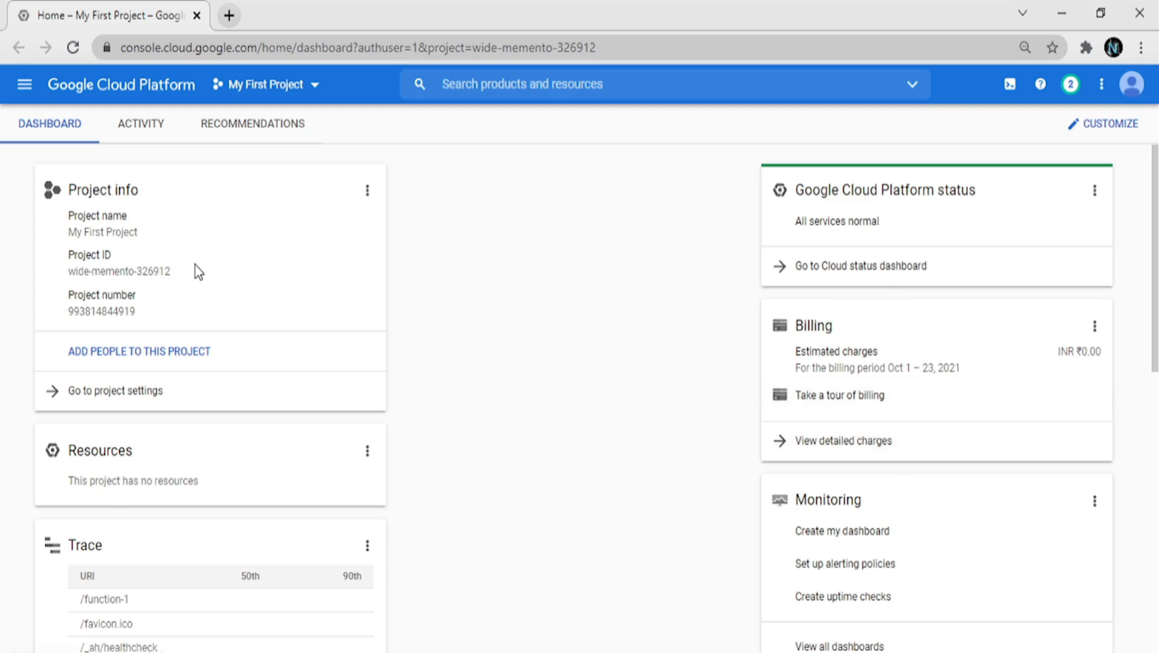
scroll(94, 518, down, 8)
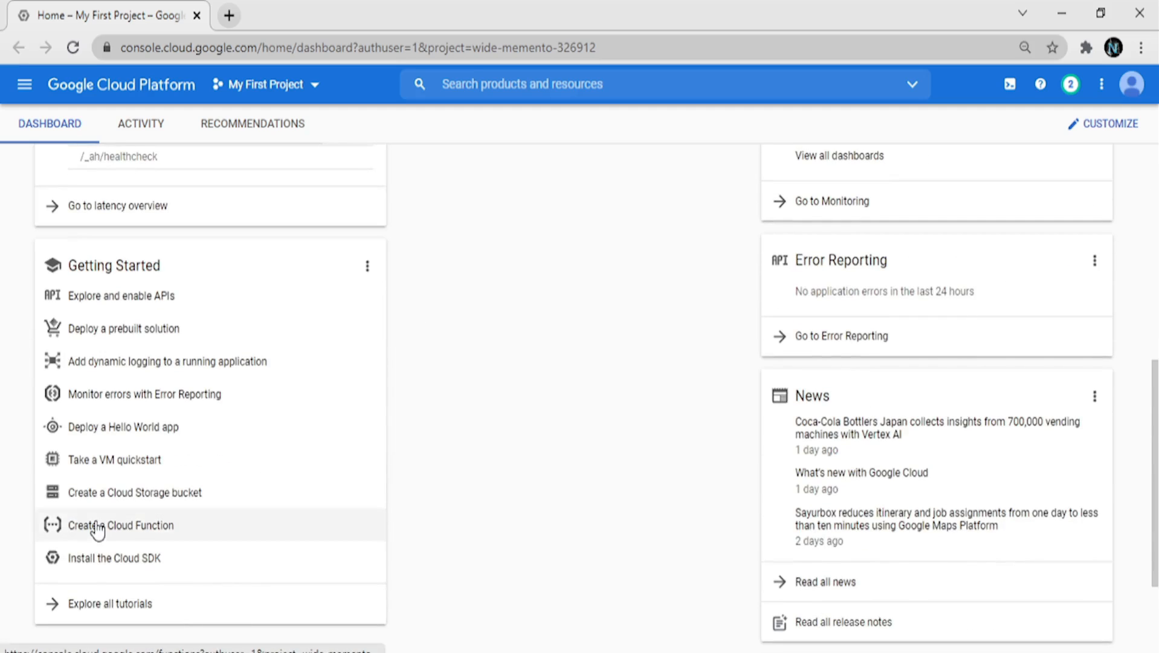
scroll(93, 526, up, 8)
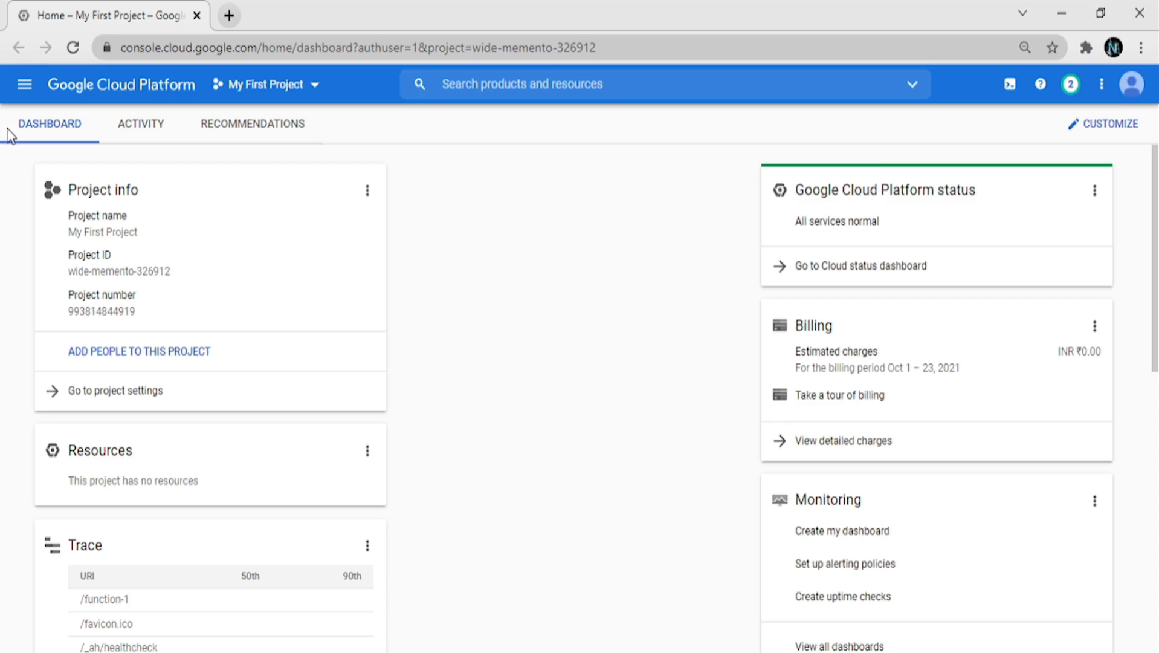
- Open the Google Cloud Marketplace for My First Project
click(23, 86)
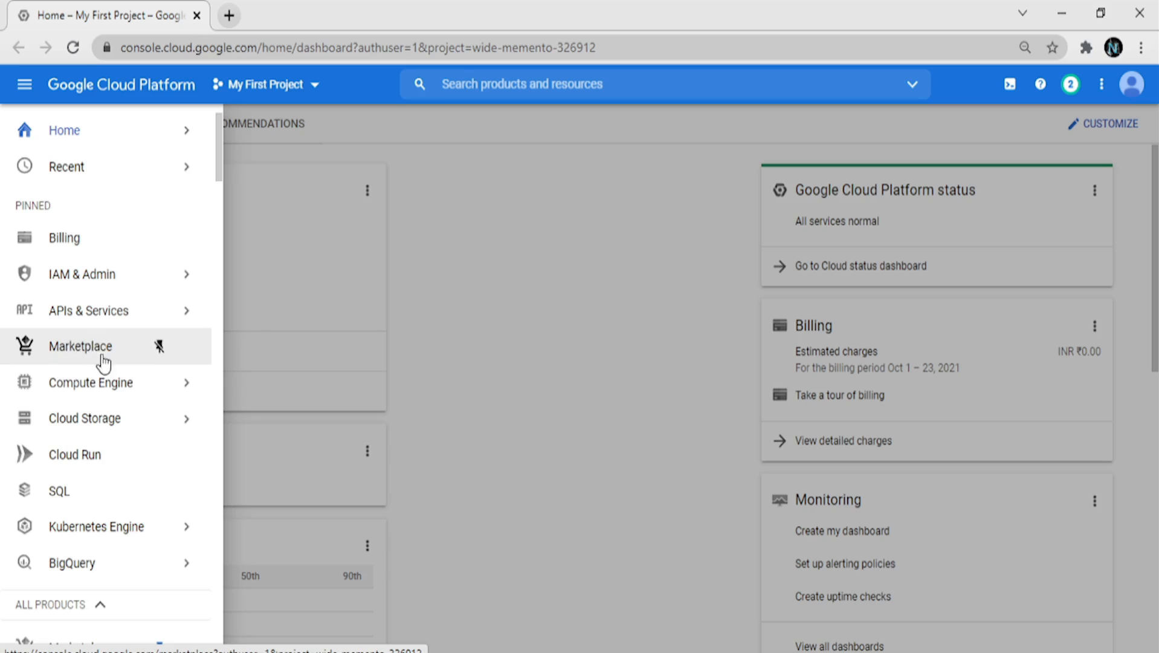
click(75, 356)
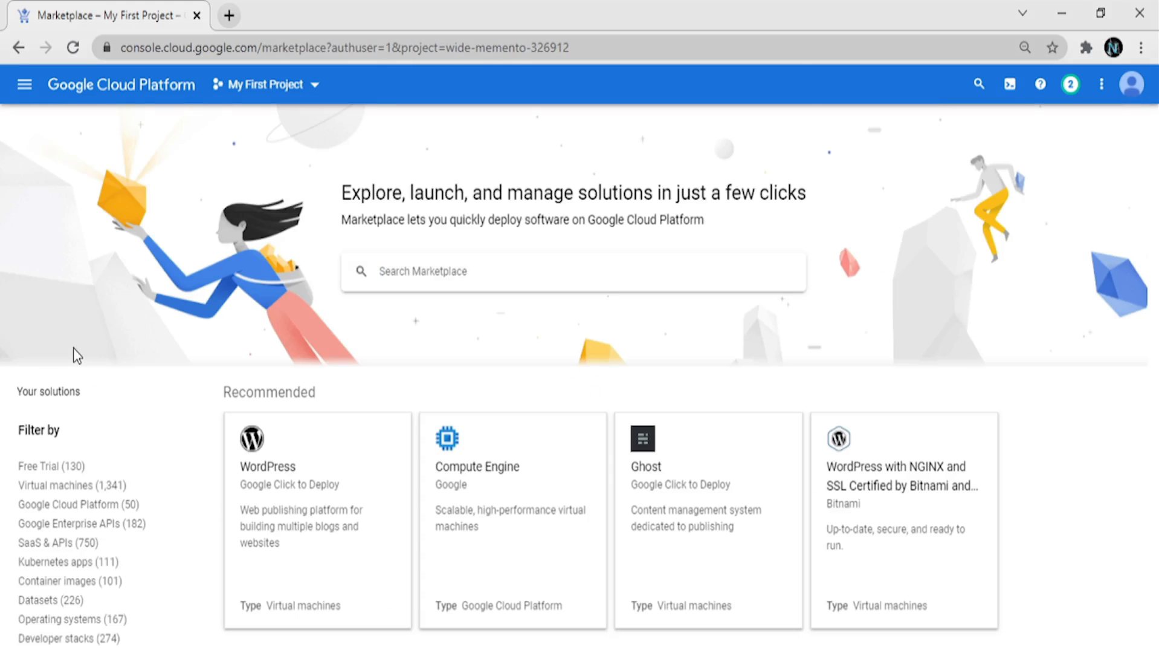
scroll(415, 340, down, 3)
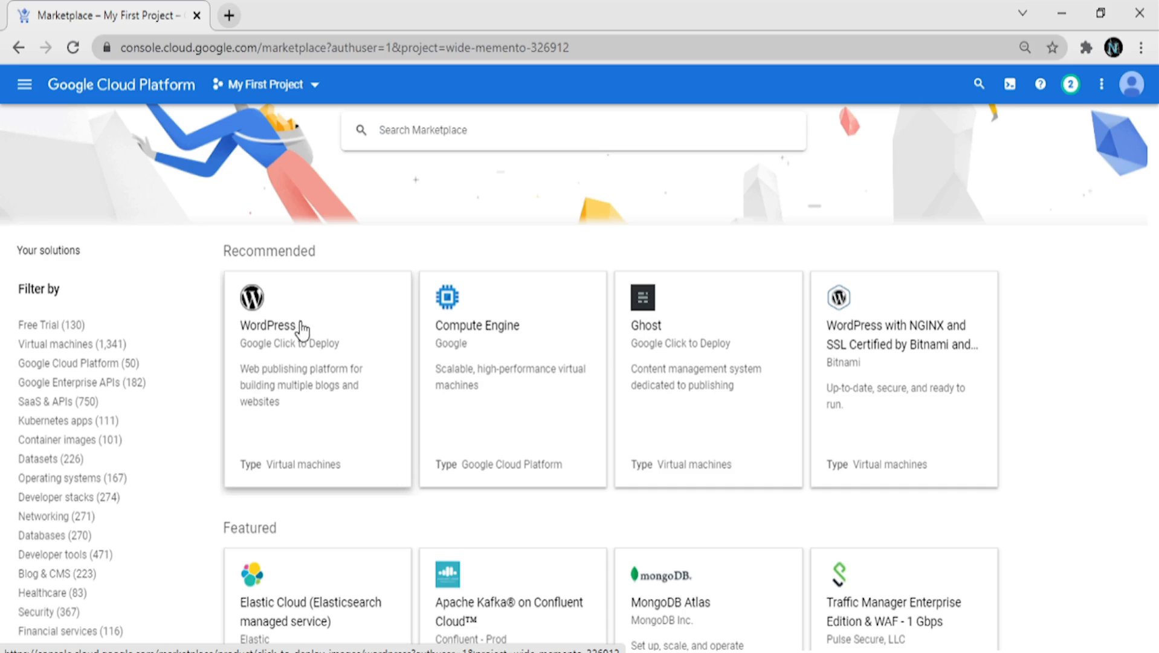
scroll(270, 326, up, 3)
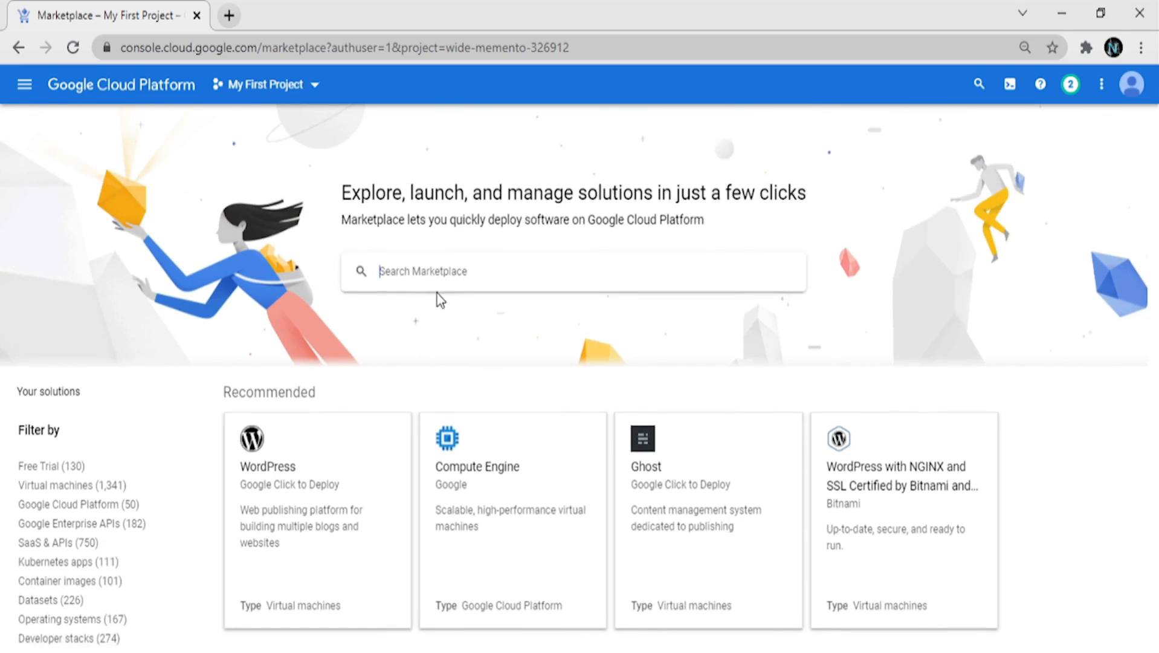
- Search the Marketplace for "wordpress", browse the matching solutions and return to the Marketplace home page
click(446, 276)
text(wordpress)
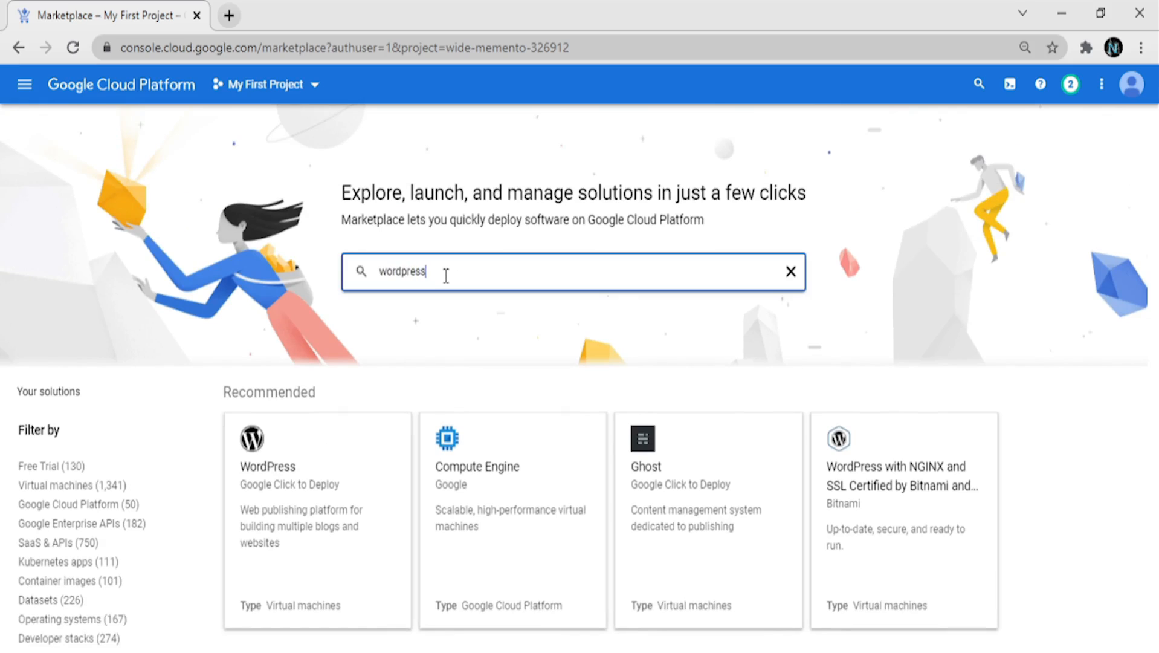
key(Return)
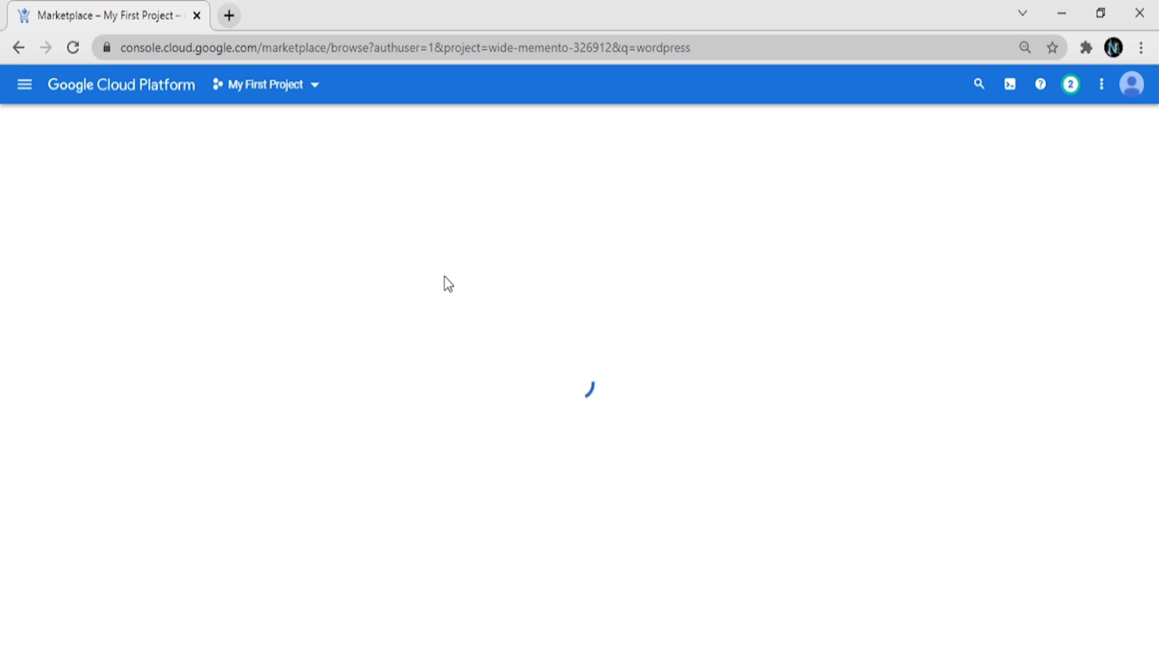
scroll(445, 276, down, 3)
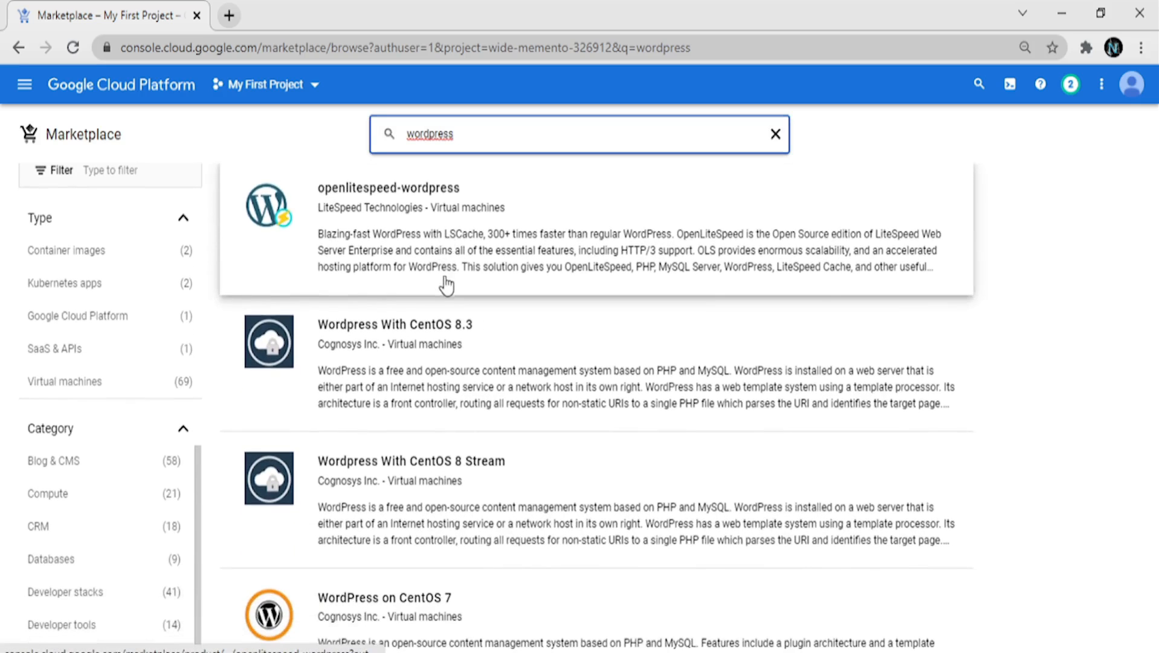
scroll(423, 373, down, 2)
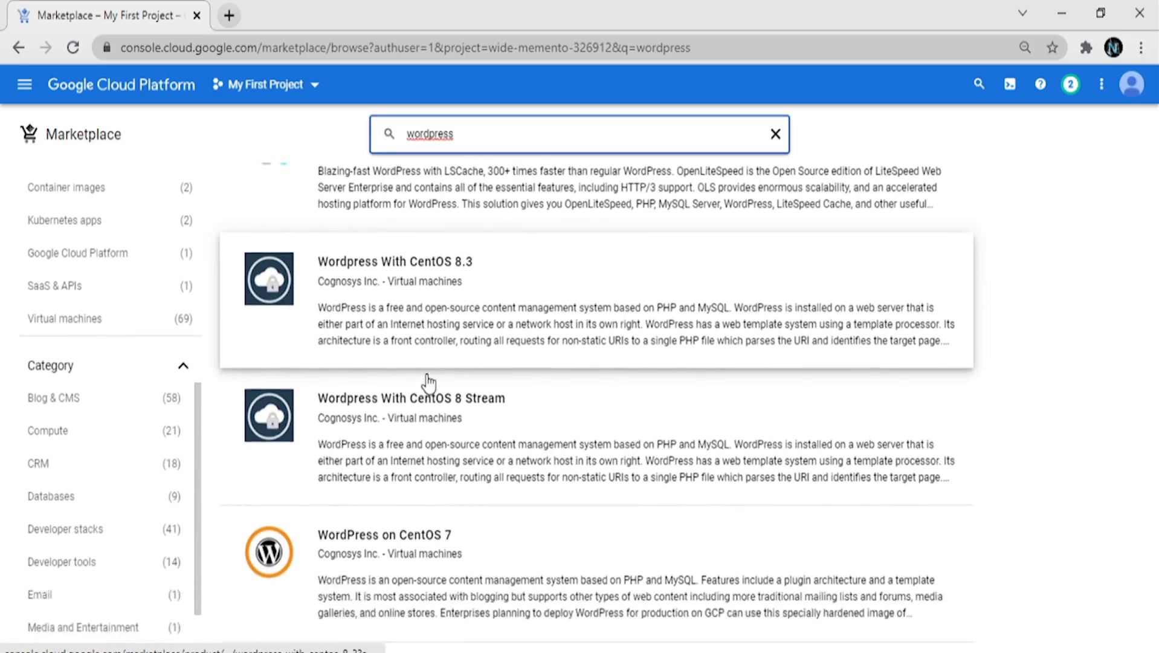
scroll(454, 365, down, 3)
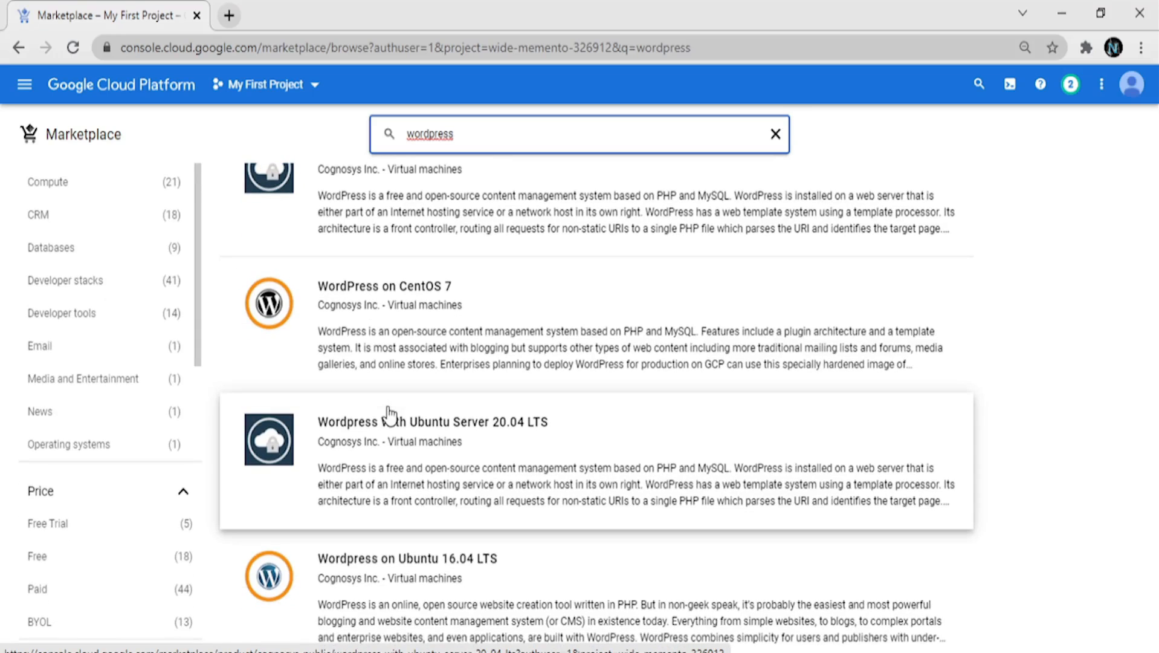
scroll(362, 471, down, 5)
scroll(362, 476, down, 4)
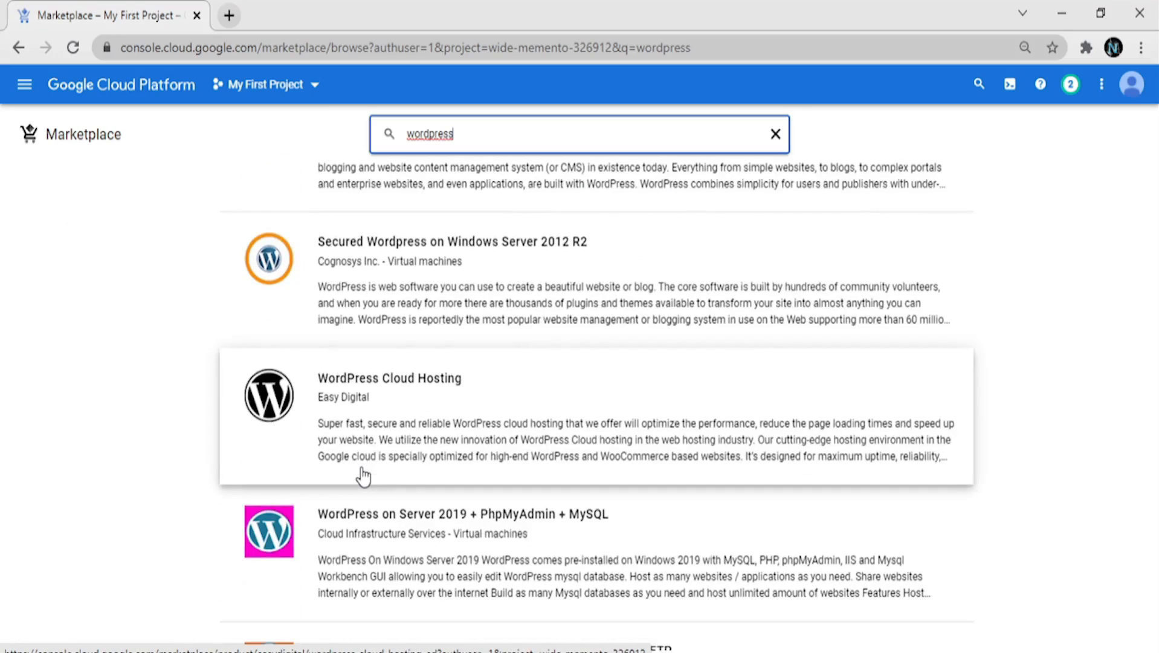
scroll(362, 475, down, 4)
scroll(362, 476, up, 5)
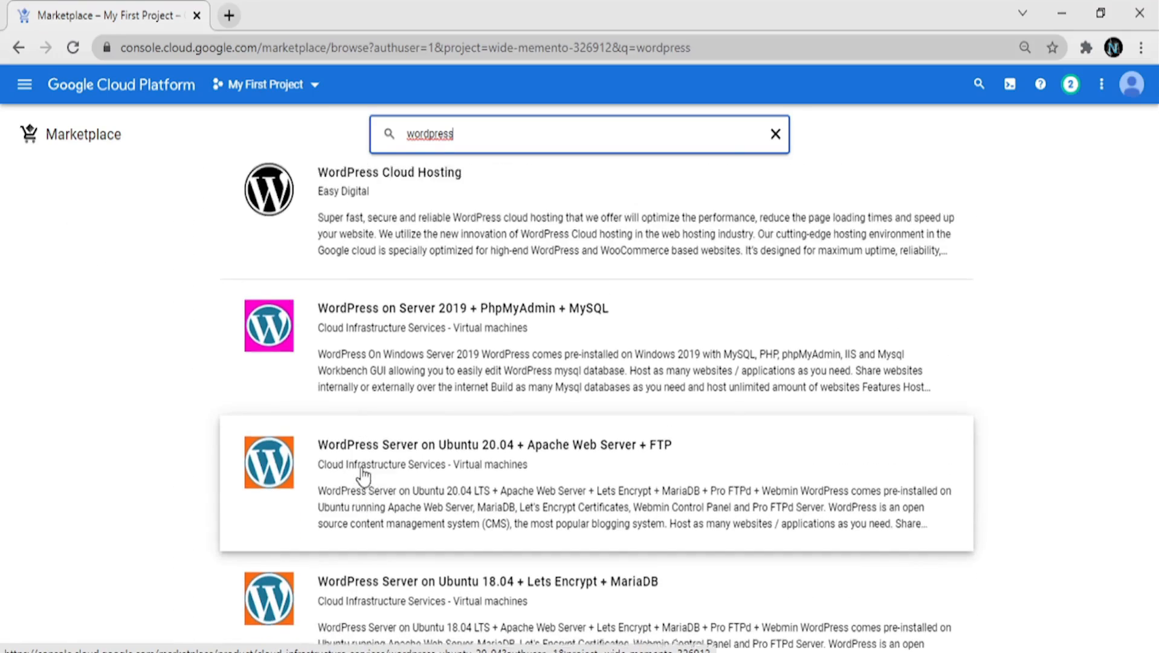
scroll(362, 476, up, 3)
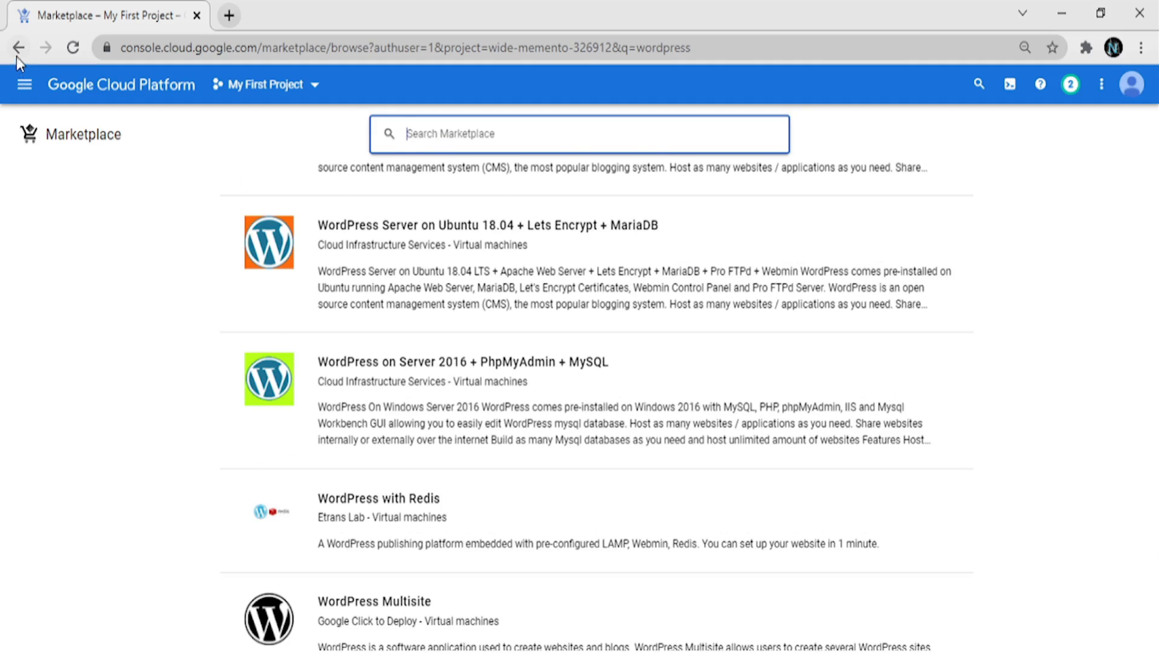
click(177, 400)
key(alt+Left)
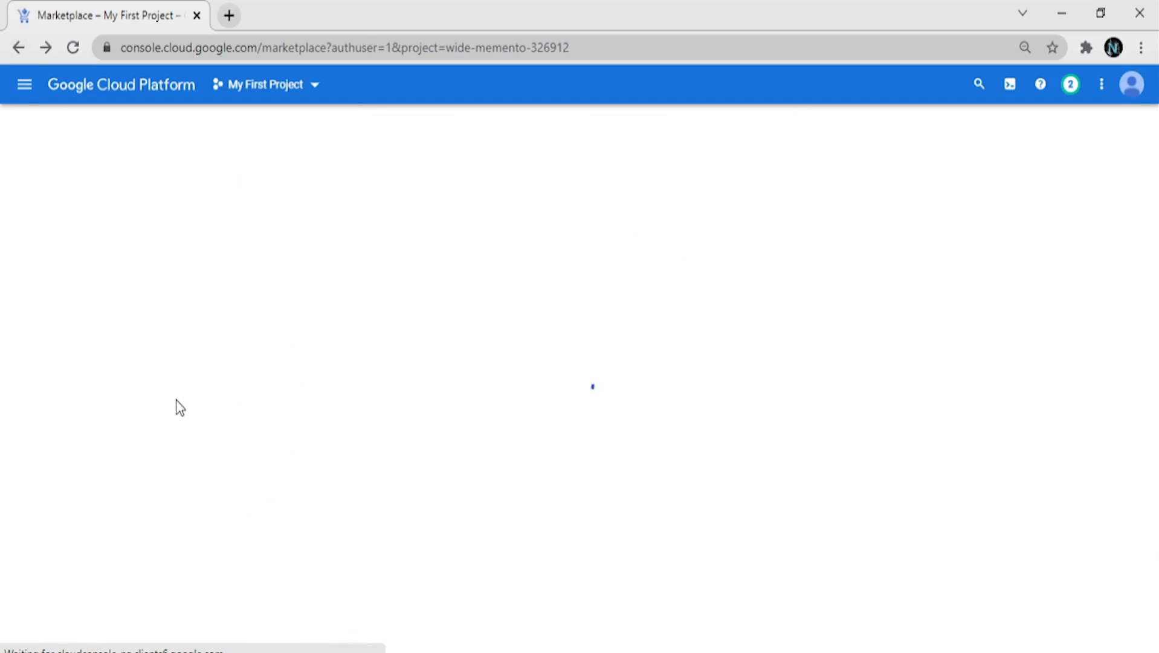
- Open the recommended WordPress solution by Google Click to Deploy and review its Learn more page and additional details
scroll(386, 445, down, 4)
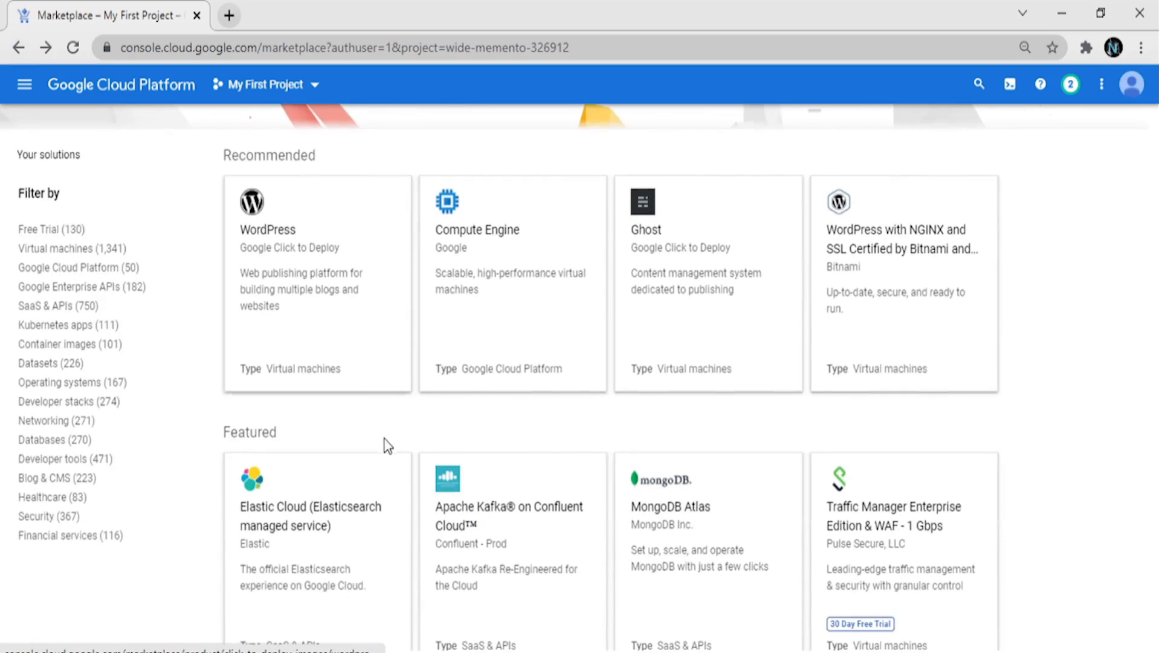
click(253, 249)
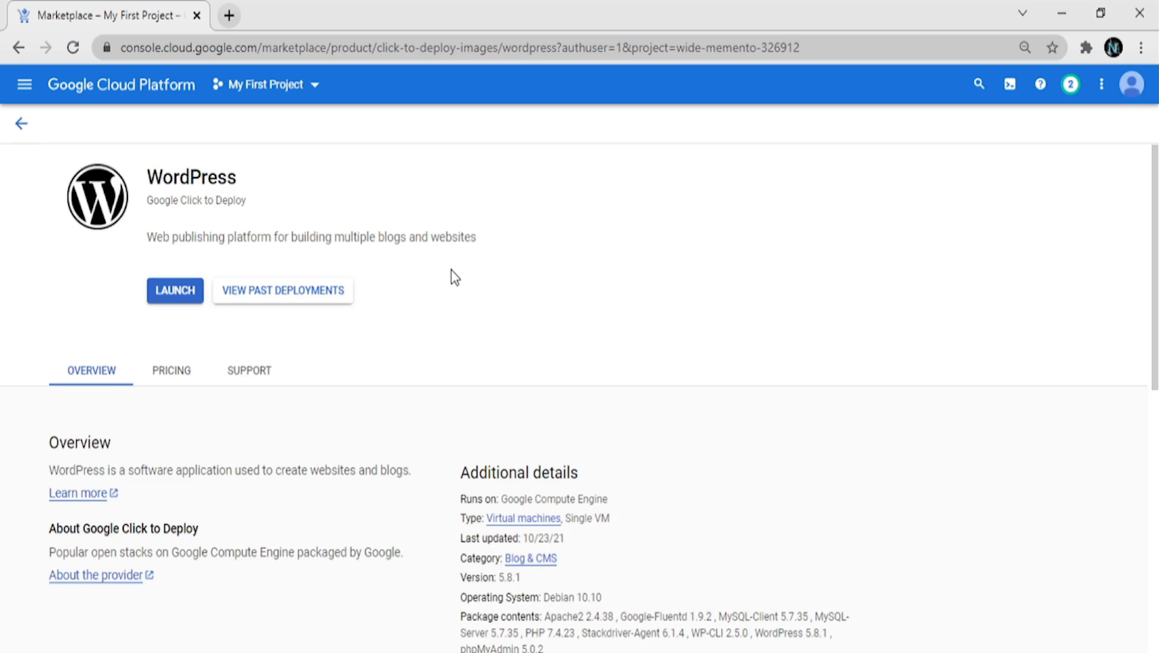
click(87, 496)
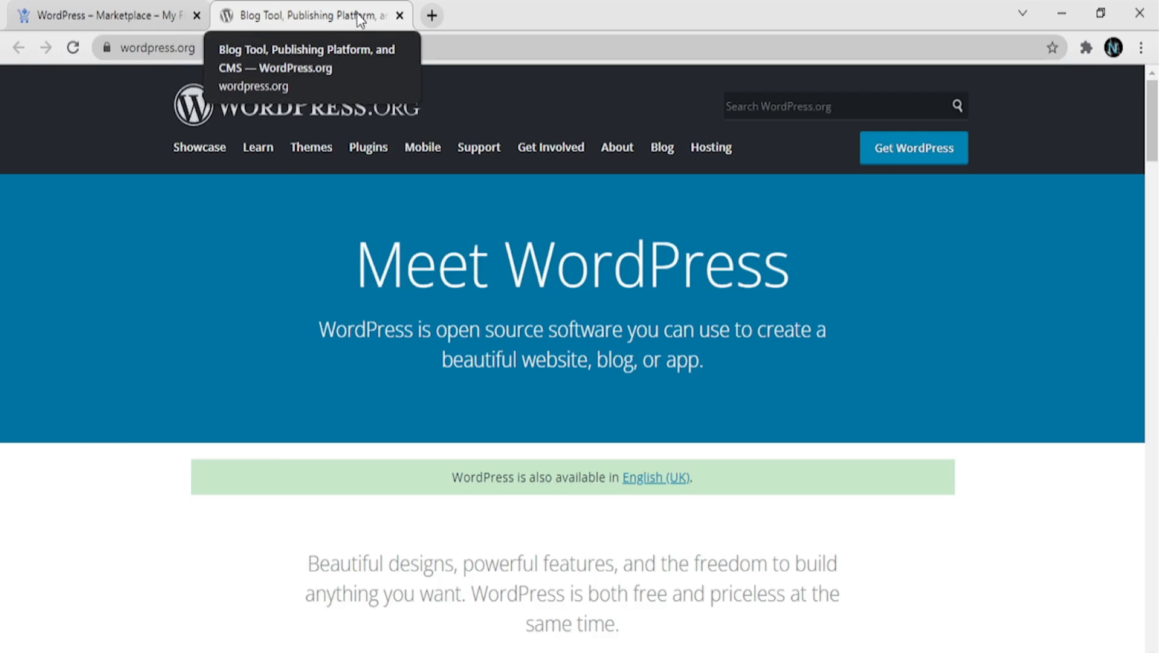
click(400, 16)
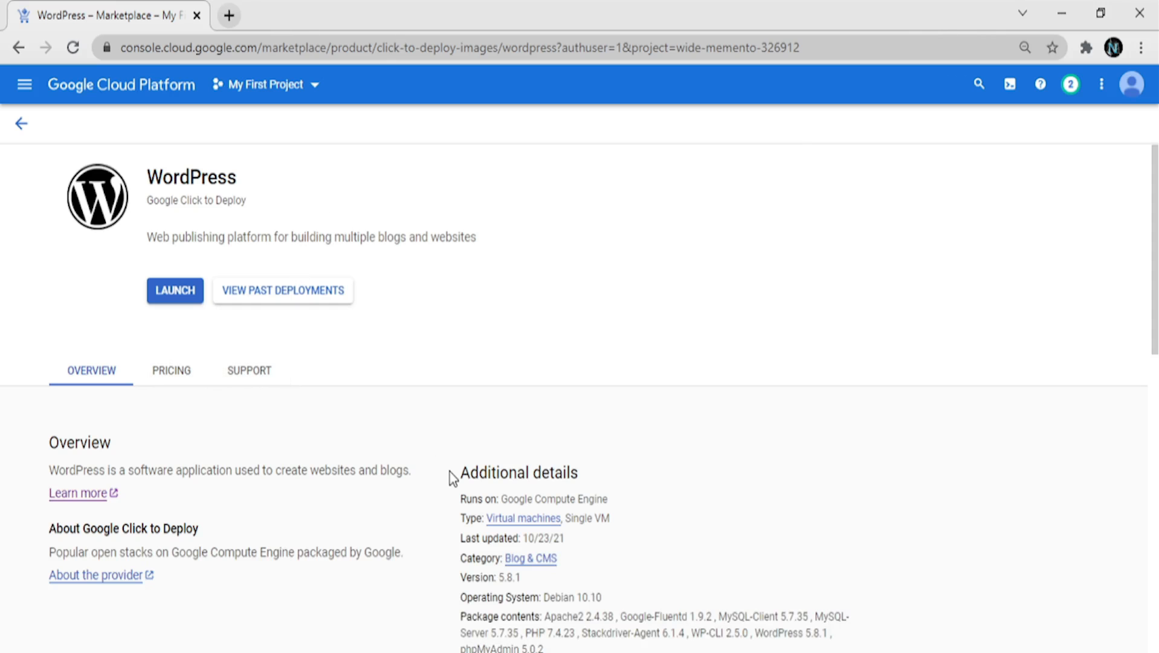
scroll(454, 477, down, 2)
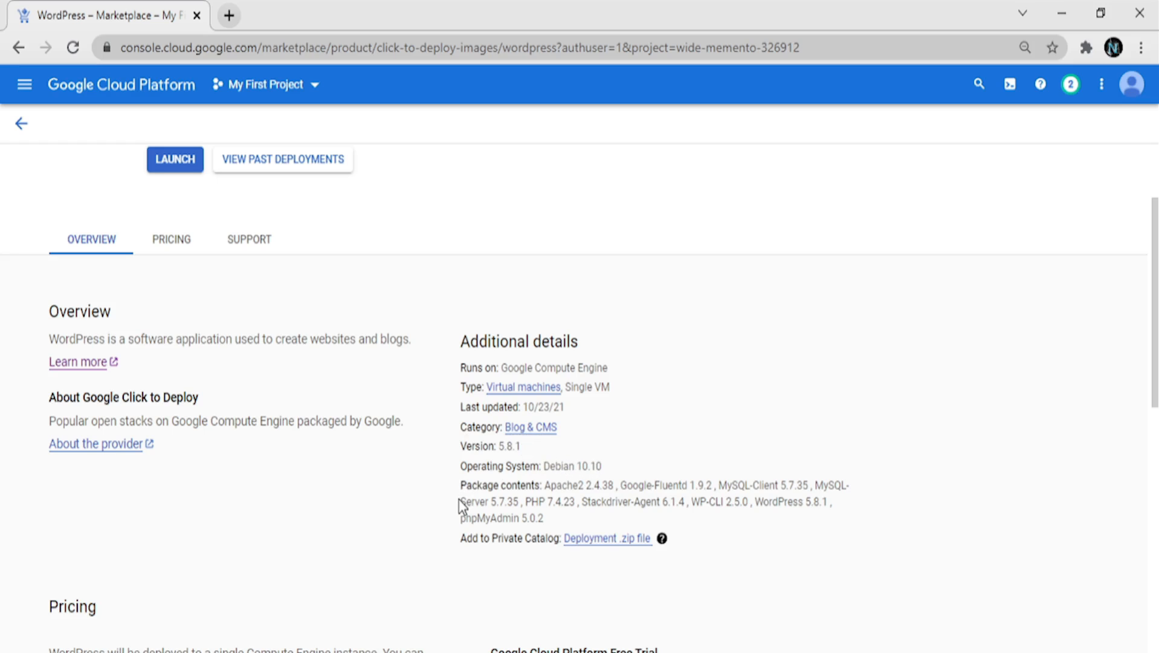
scroll(459, 499, up, 2)
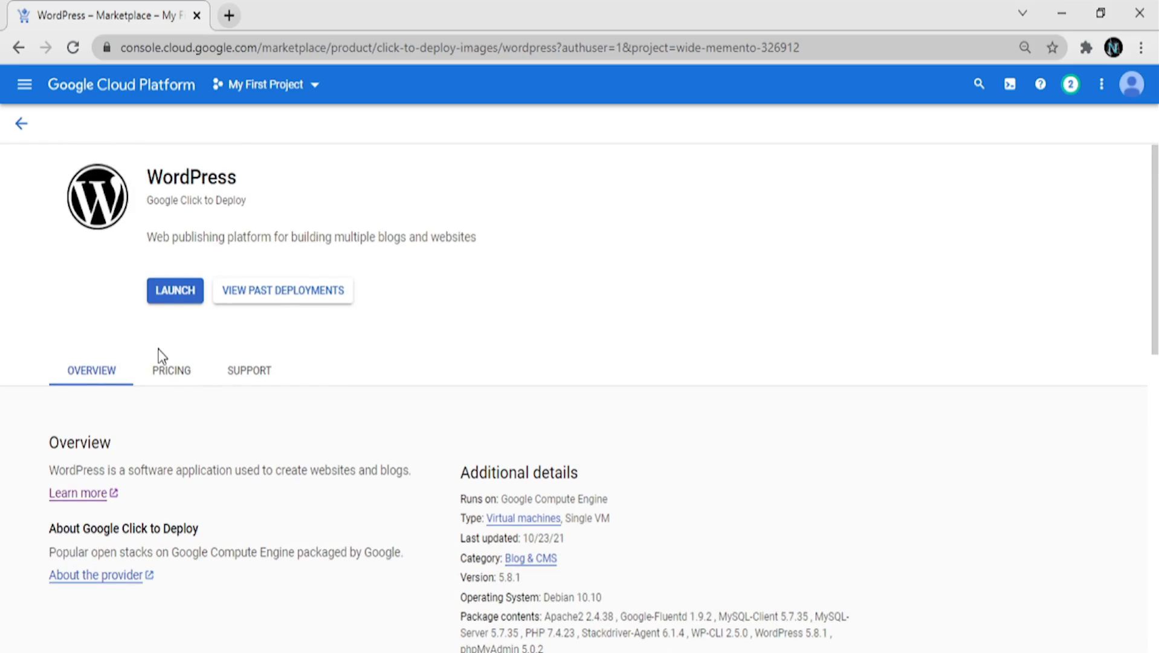
- Launch a new WordPress deployment and set its deployment name to demowordpress
click(175, 291)
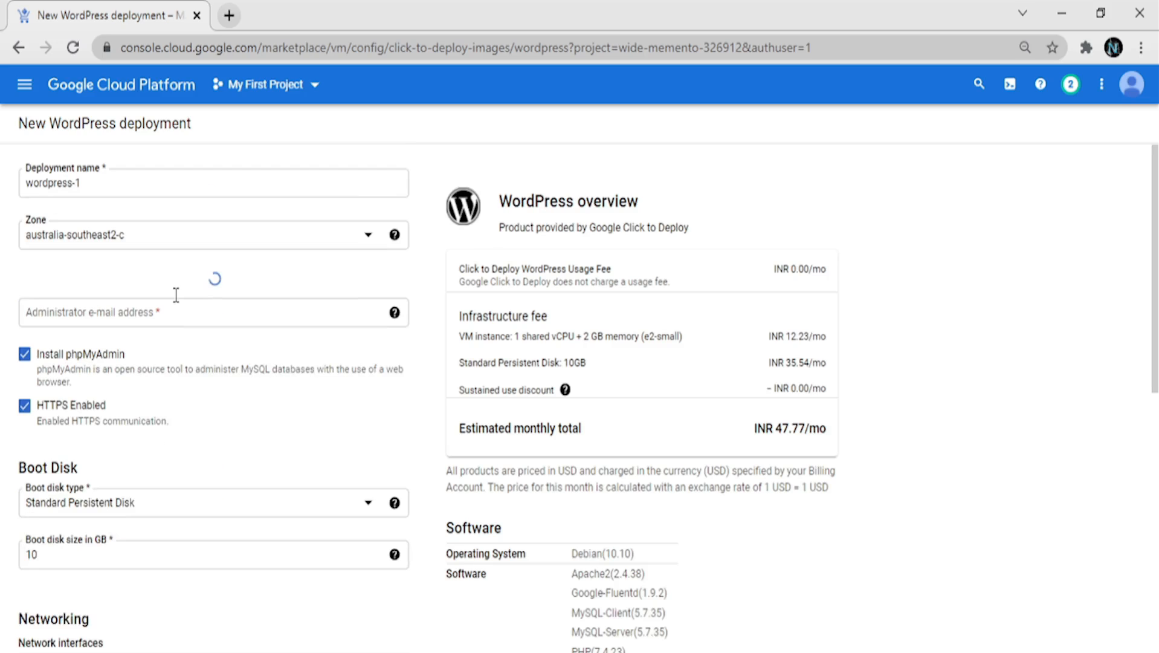
click(123, 187)
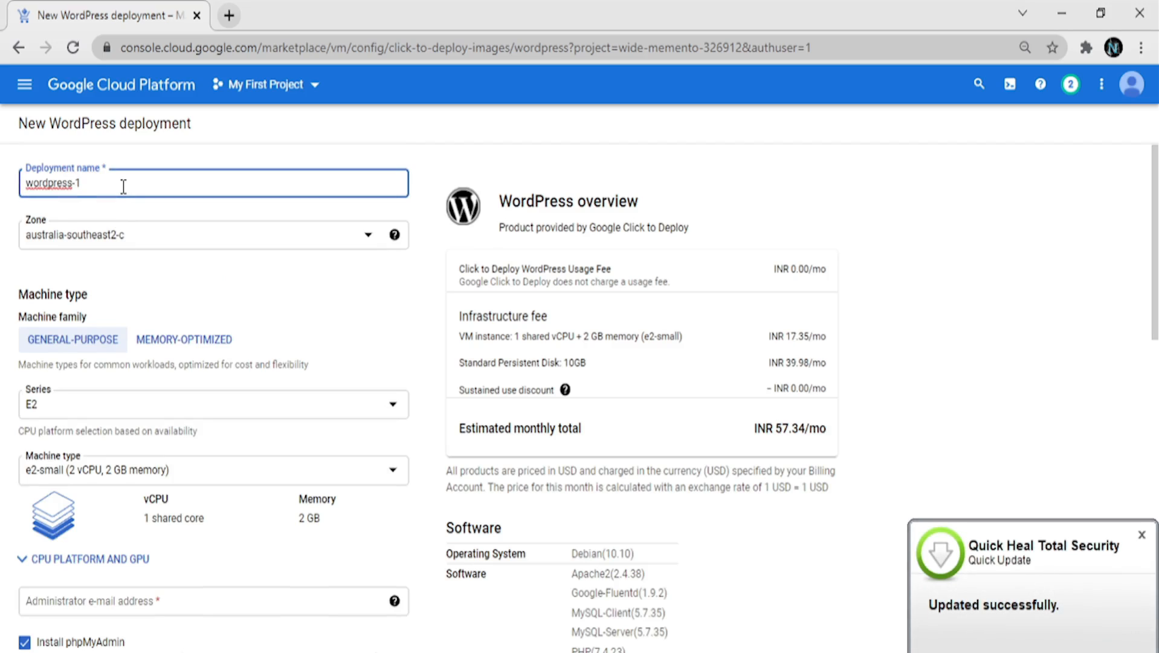
key(BackSpace)
key(BackSpace)
key(BackSpace)
key(BackSpace)
key(BackSpace)
key(BackSpace)
key(BackSpace)
key(BackSpace)
key(BackSpace)
key(BackSpace)
key(BackSpace)
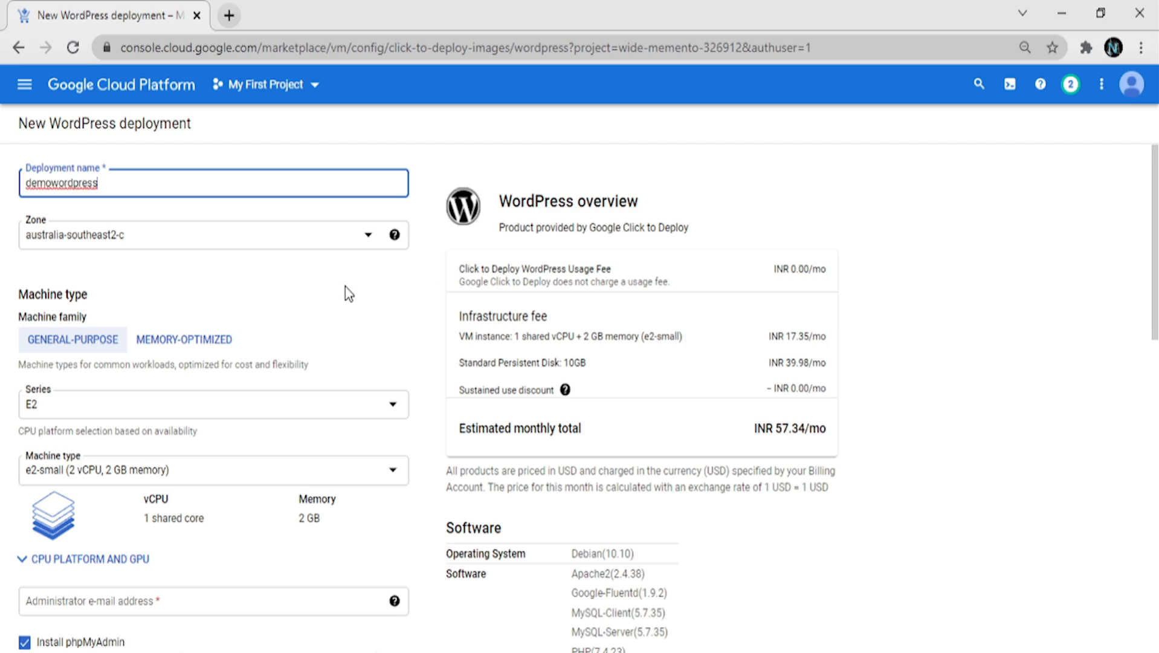
- Set the deployment zone to us-east1-b and check the estimated monthly total
click(154, 240)
scroll(124, 308, up, 3)
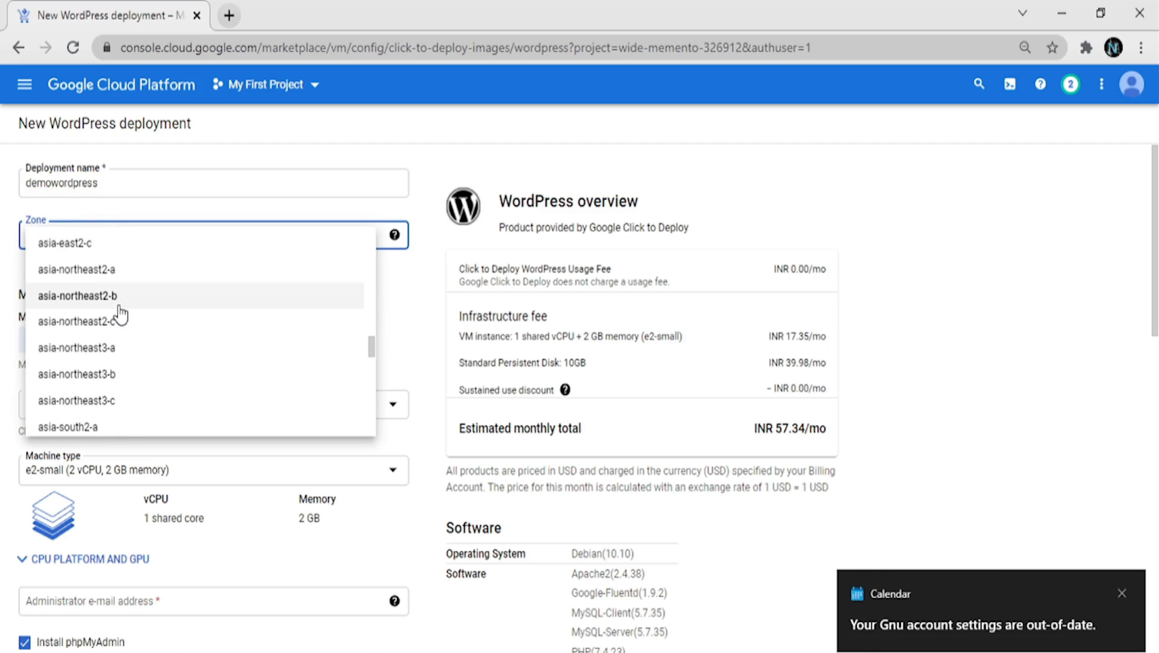
scroll(120, 313, down, 10)
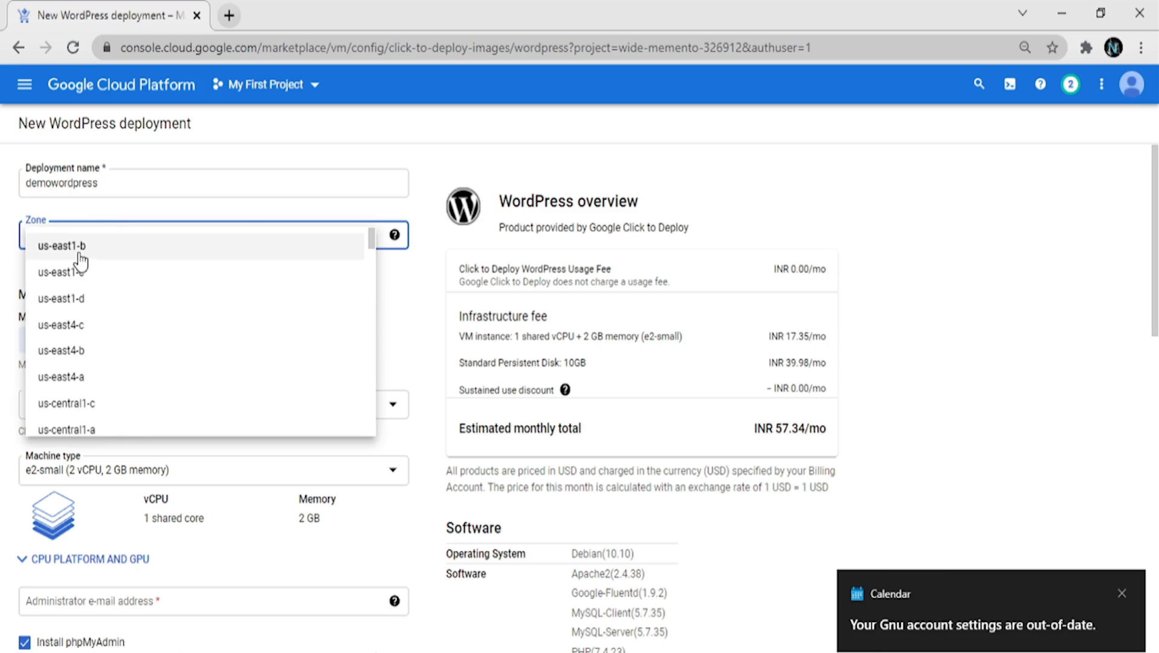
click(79, 253)
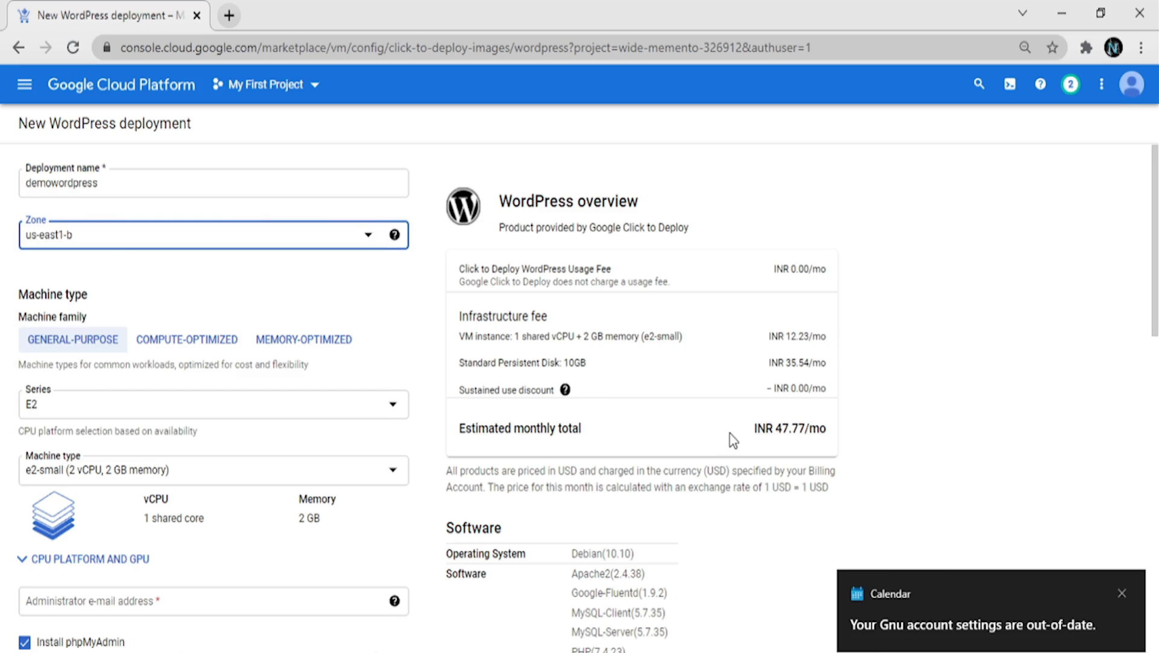
drag(733, 440, 764, 433)
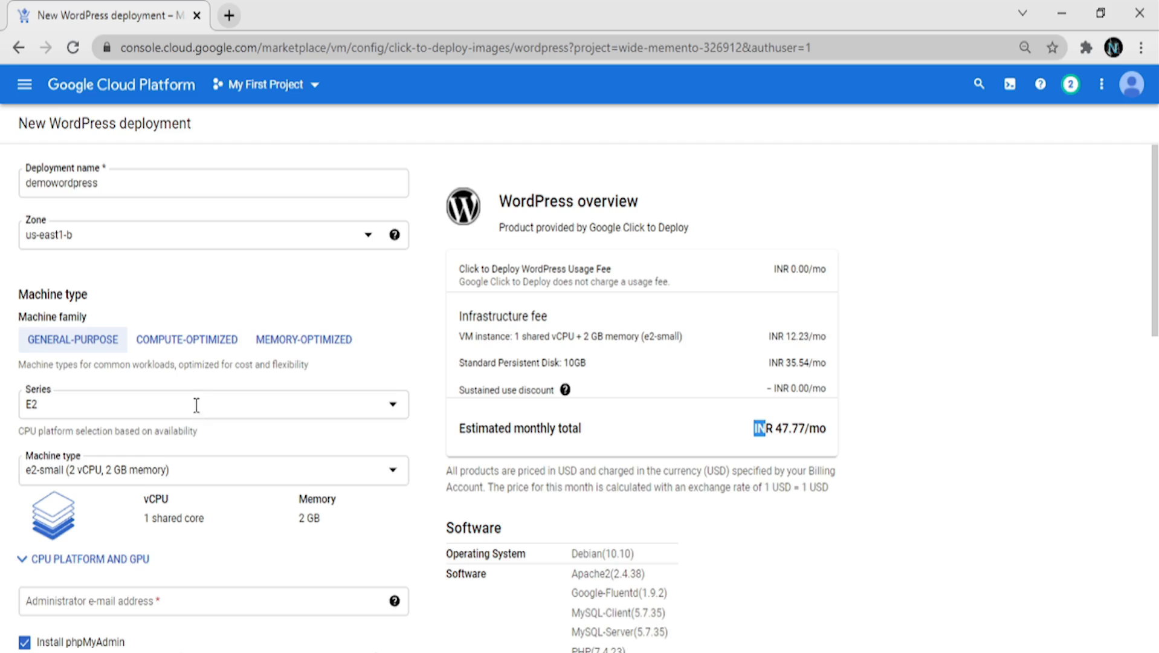
click(183, 383)
- Keep the general-purpose E2 series and set the machine type to e2-micro (2 vCPU, 1 GB memory)
scroll(184, 382, down, 2)
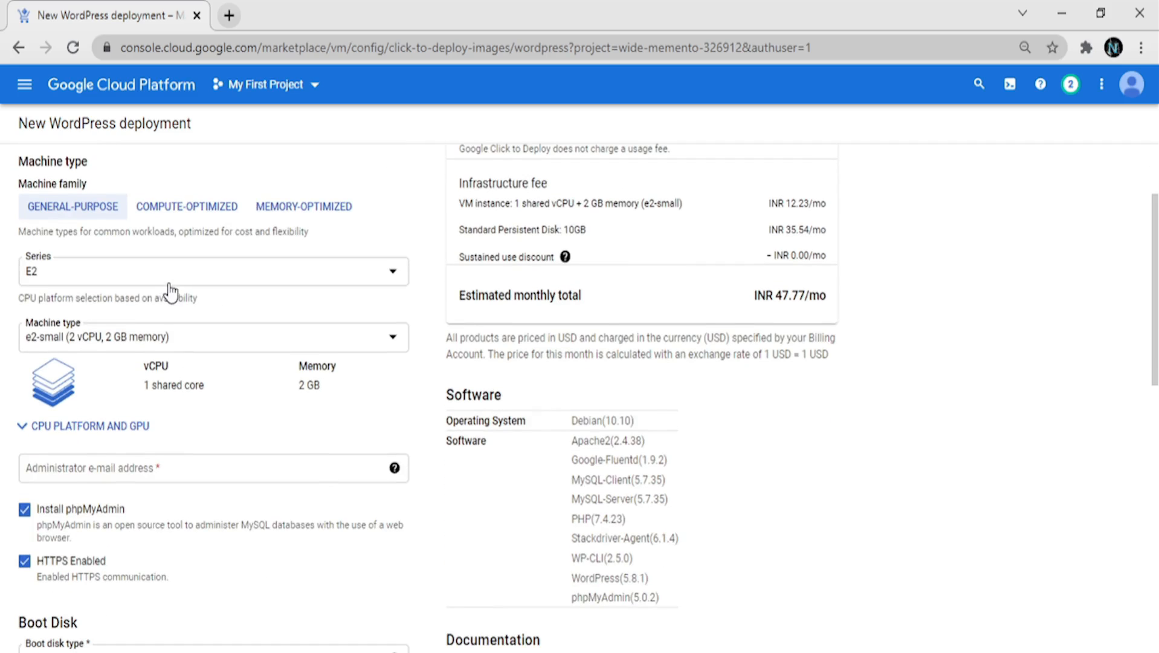
click(173, 279)
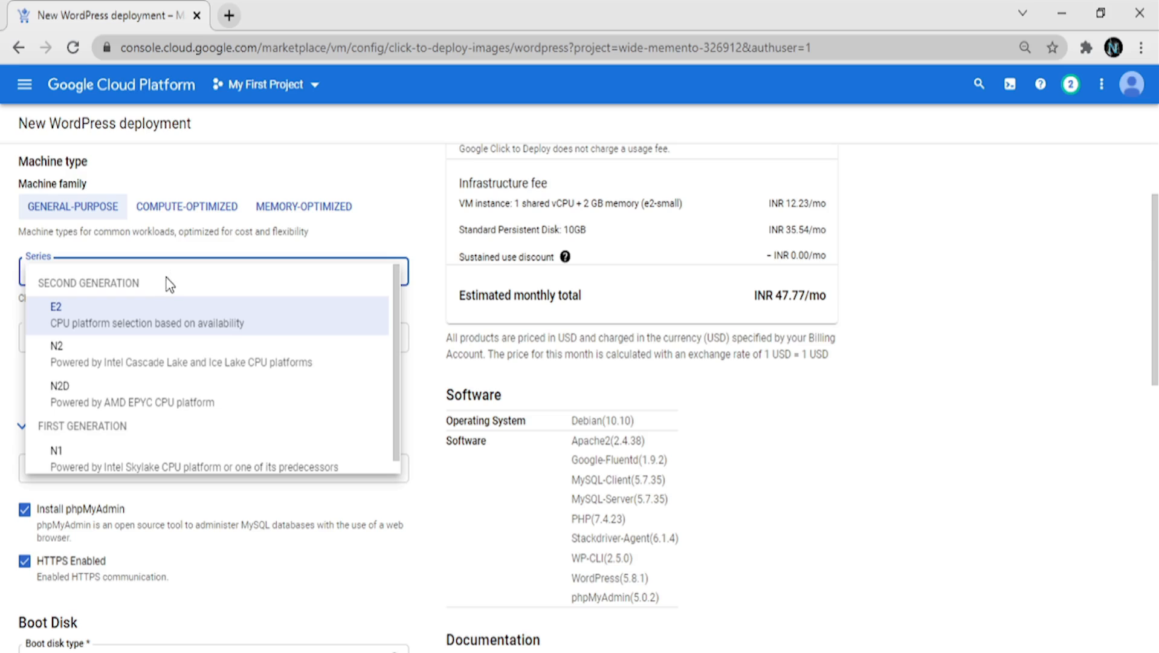
click(155, 322)
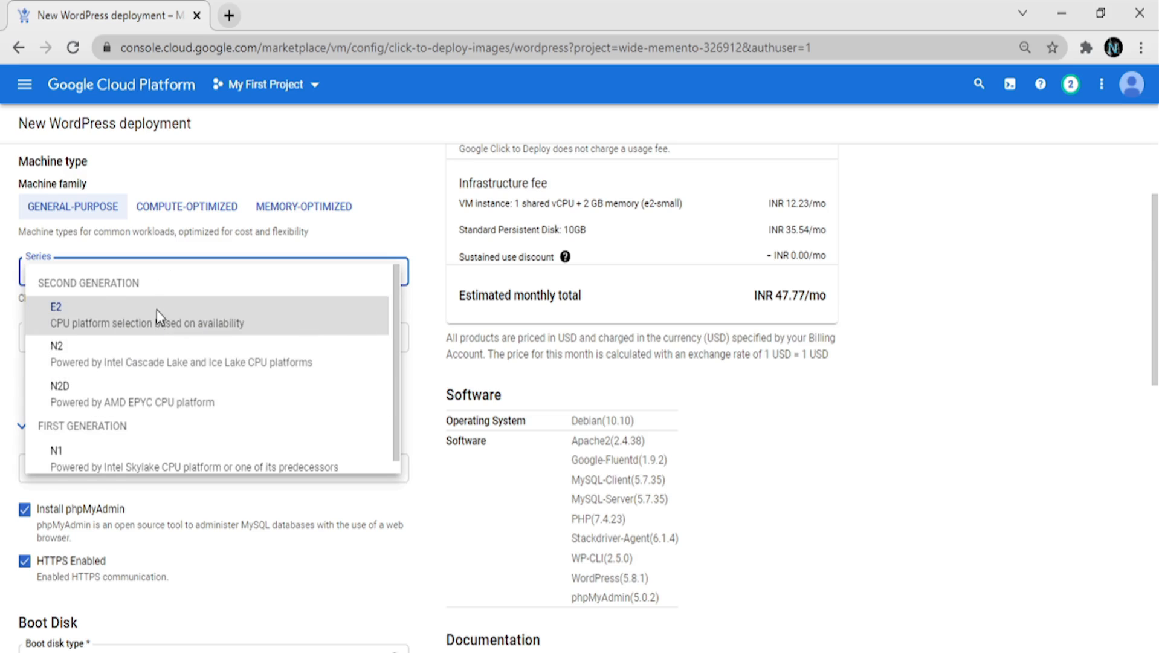
click(140, 349)
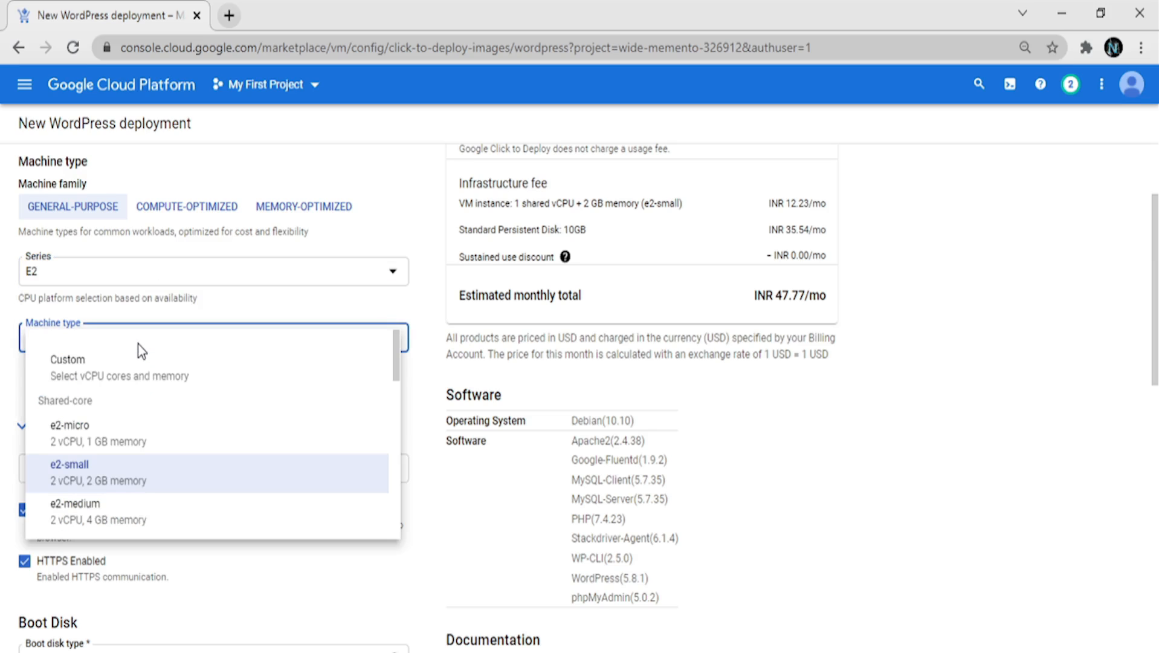
click(113, 451)
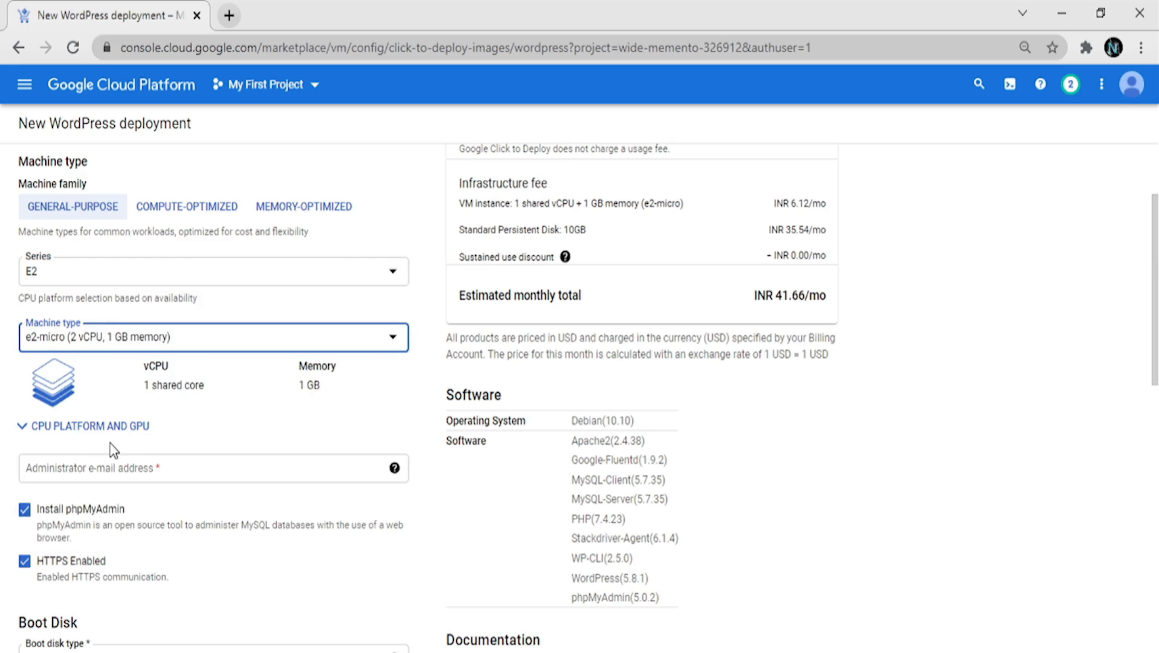
- Keep the machine type at e2-micro and fill in the administrator e-mail address
click(144, 349)
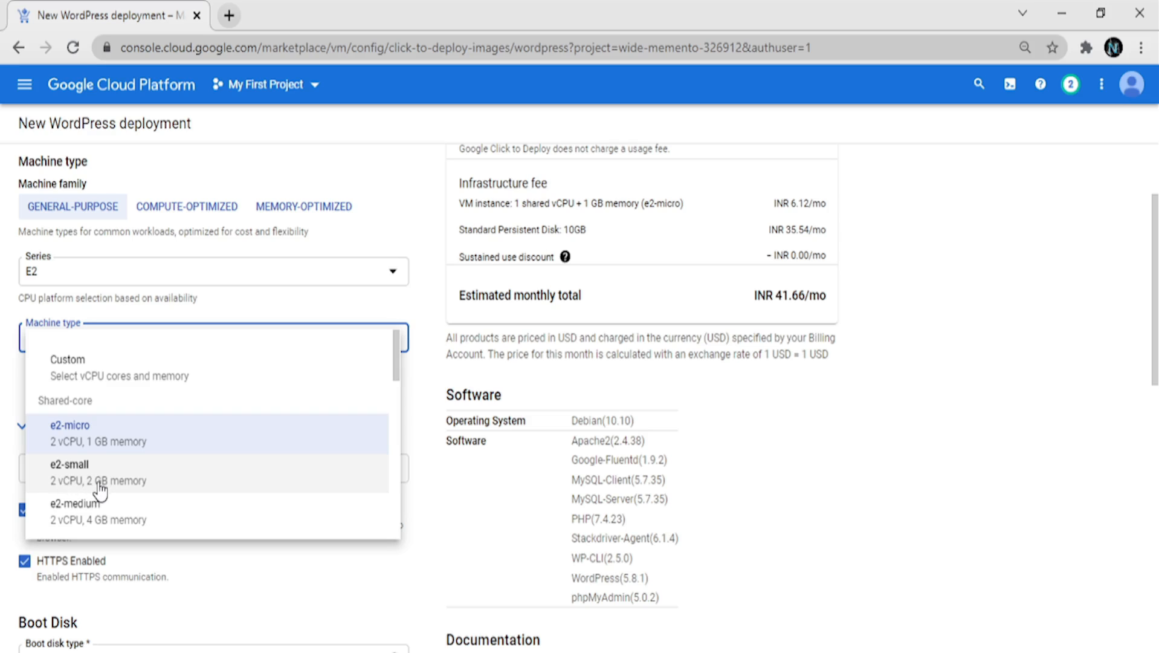
click(125, 441)
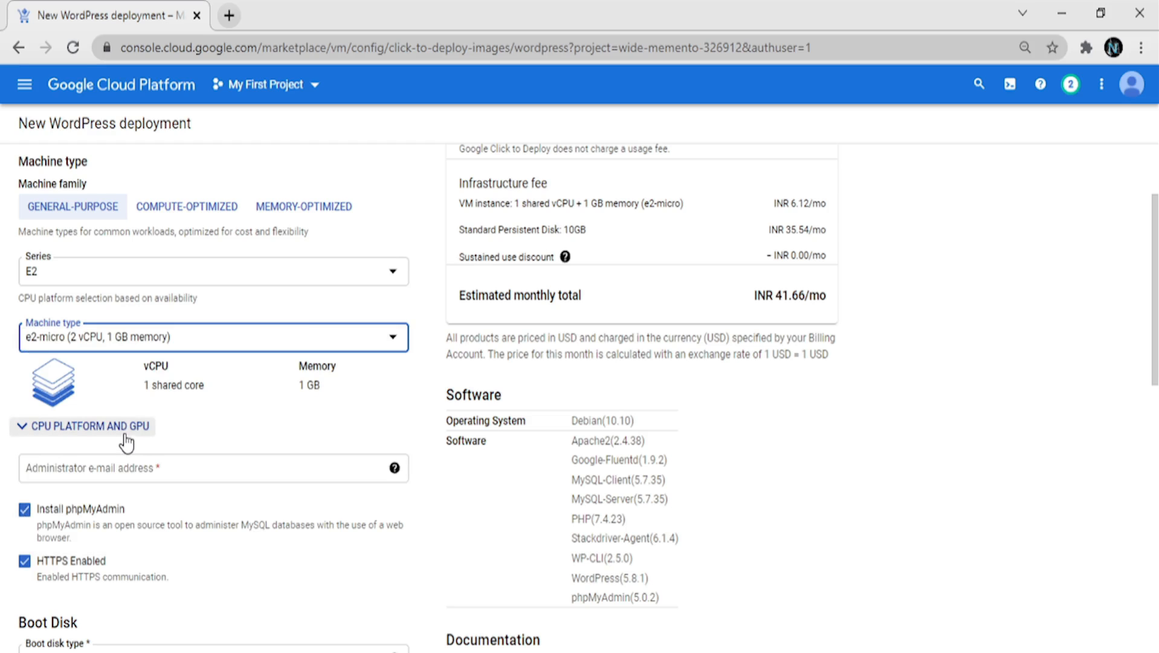
scroll(156, 406, down, 4)
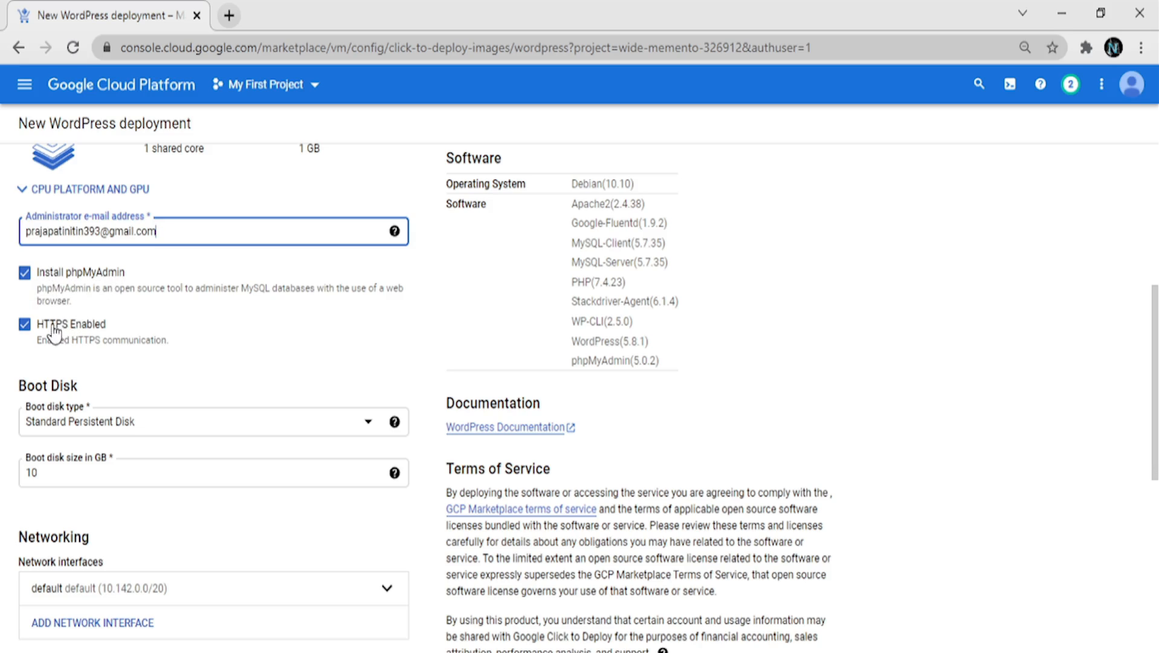
- Set the boot disk type to SSD Persistent Disk
scroll(137, 332, down, 3)
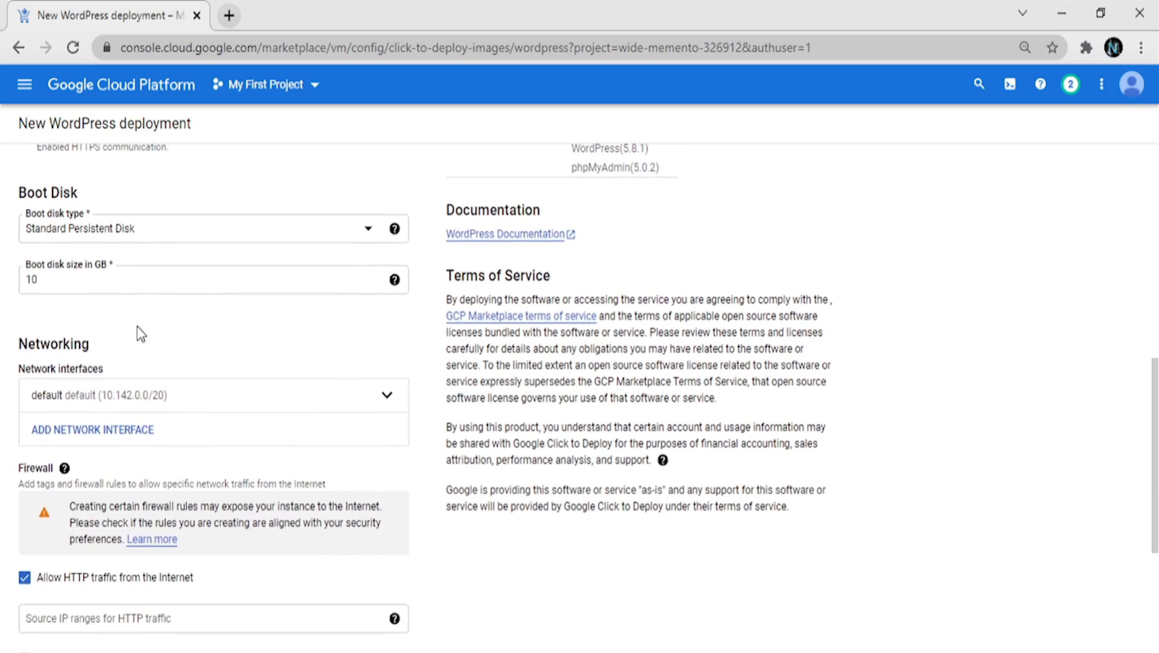
click(164, 237)
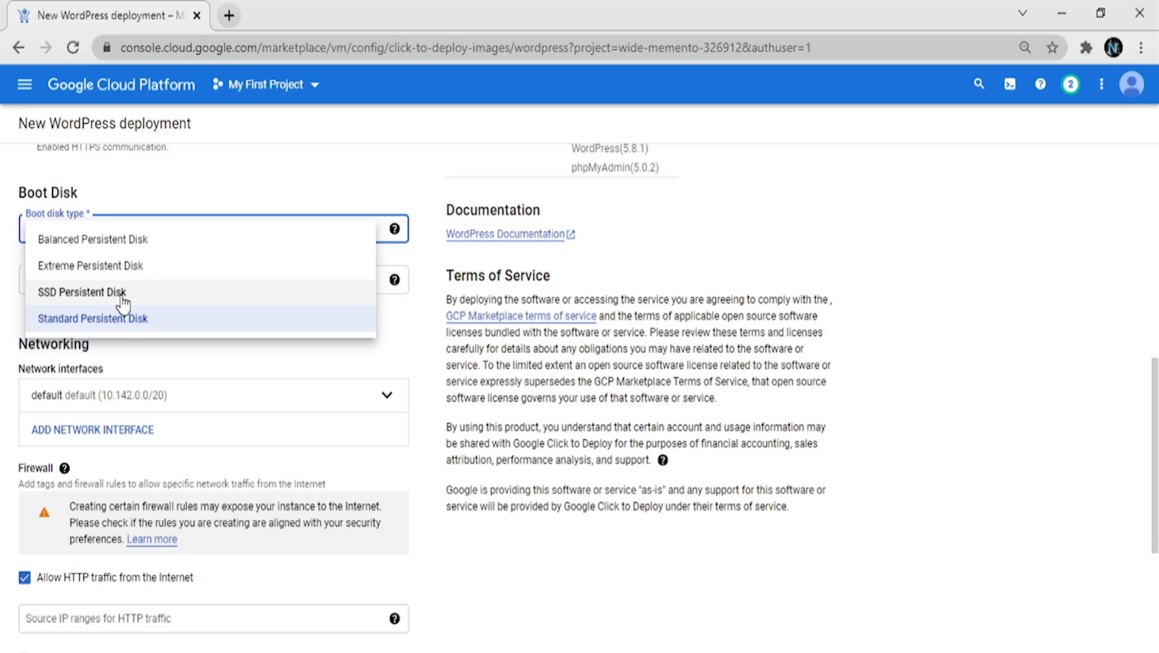
click(123, 297)
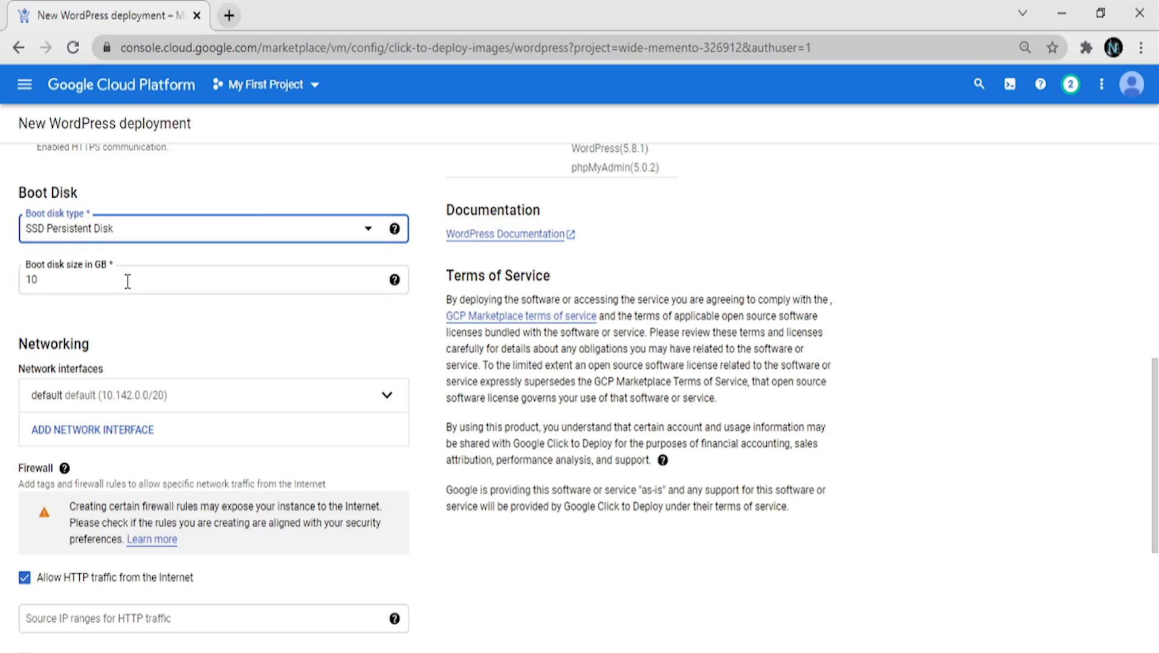
- Try a boot disk size of 20 GB and restore it to 10 GB
click(128, 281)
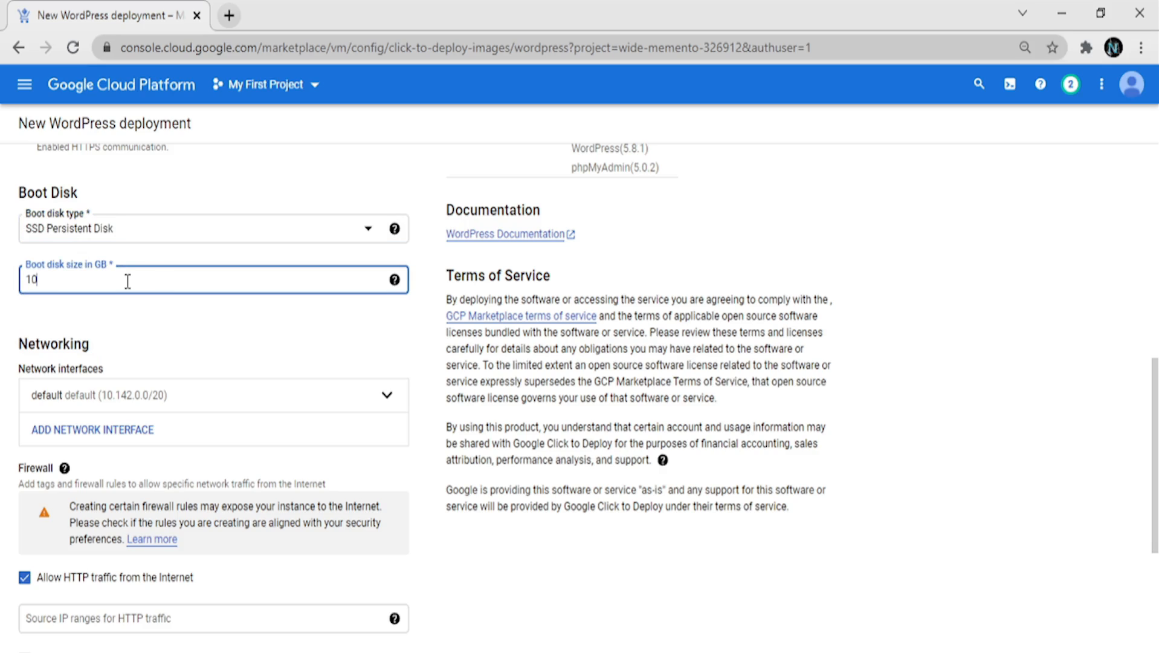
click(106, 317)
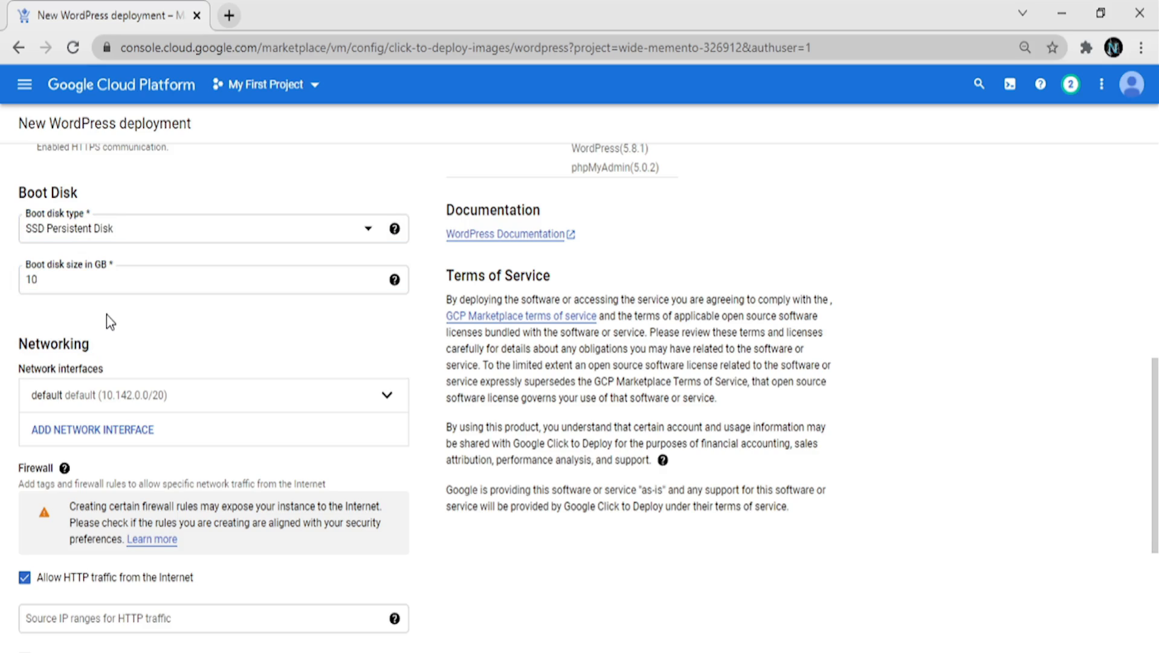
click(109, 286)
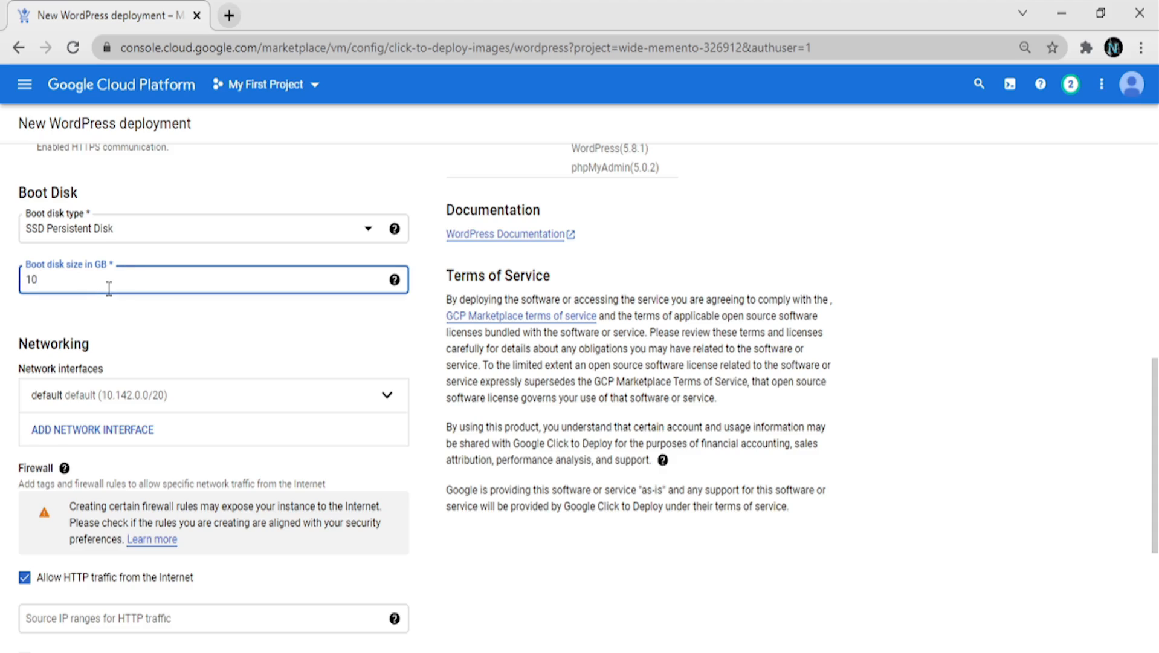
key(BackSpace)
text(5)
key(BackSpace)
key(BackSpace)
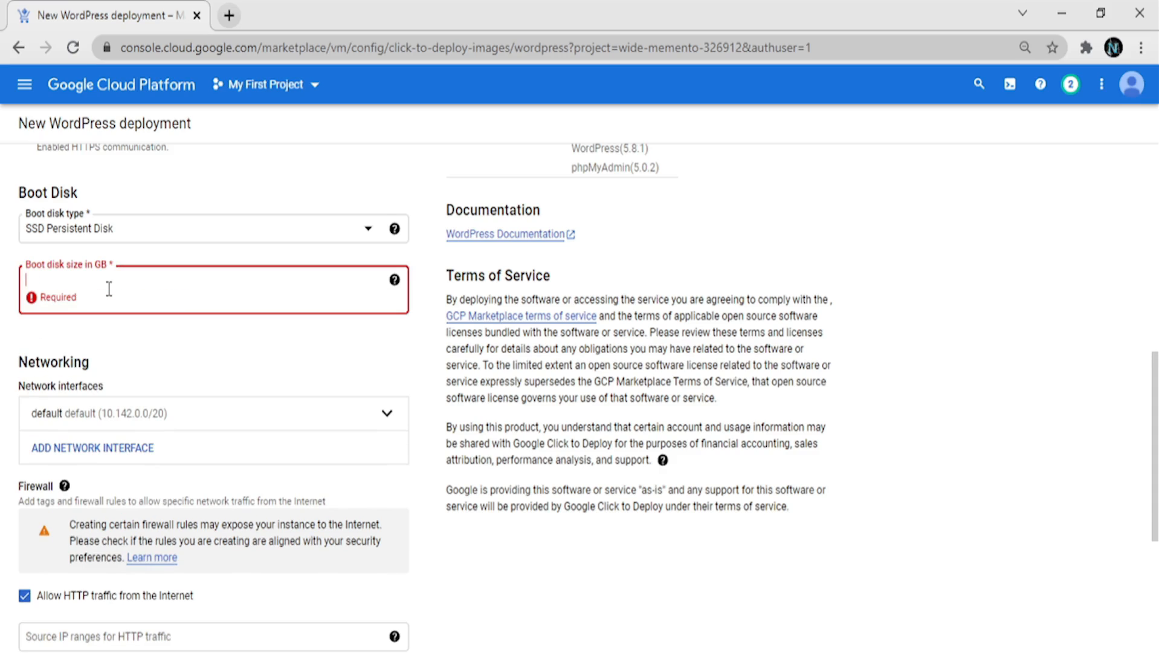
text(20)
key(BackSpace)
key(BackSpace)
text(10)
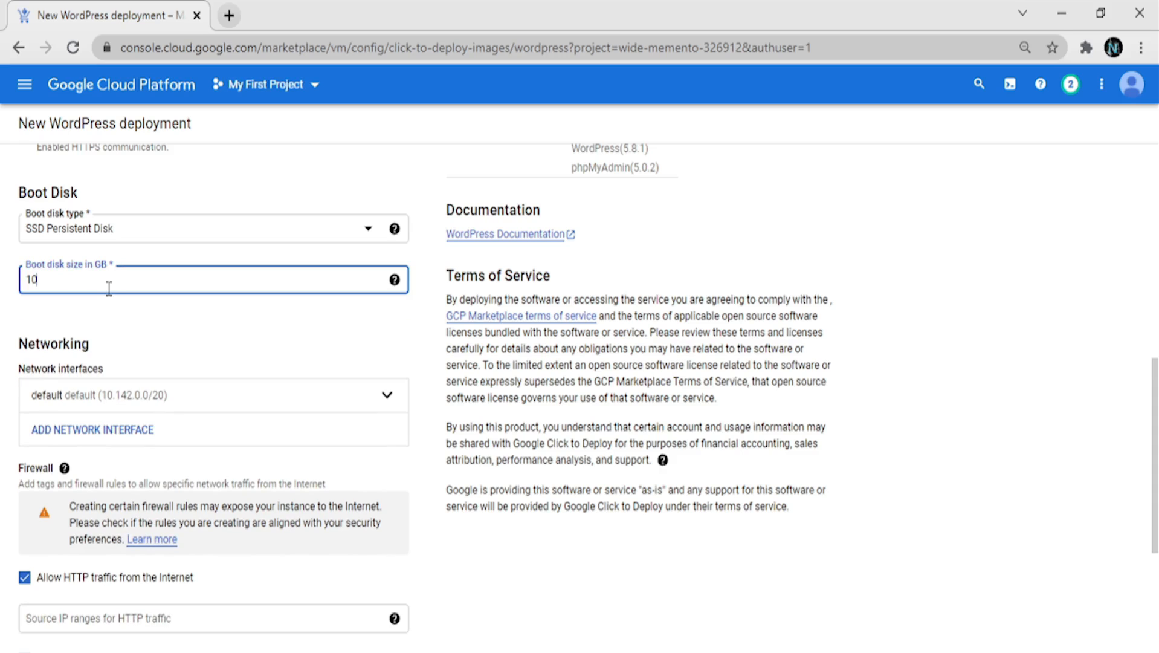
- Enable Stackdriver Logging and Stackdriver Monitoring for the deployment
scroll(91, 347, down, 3)
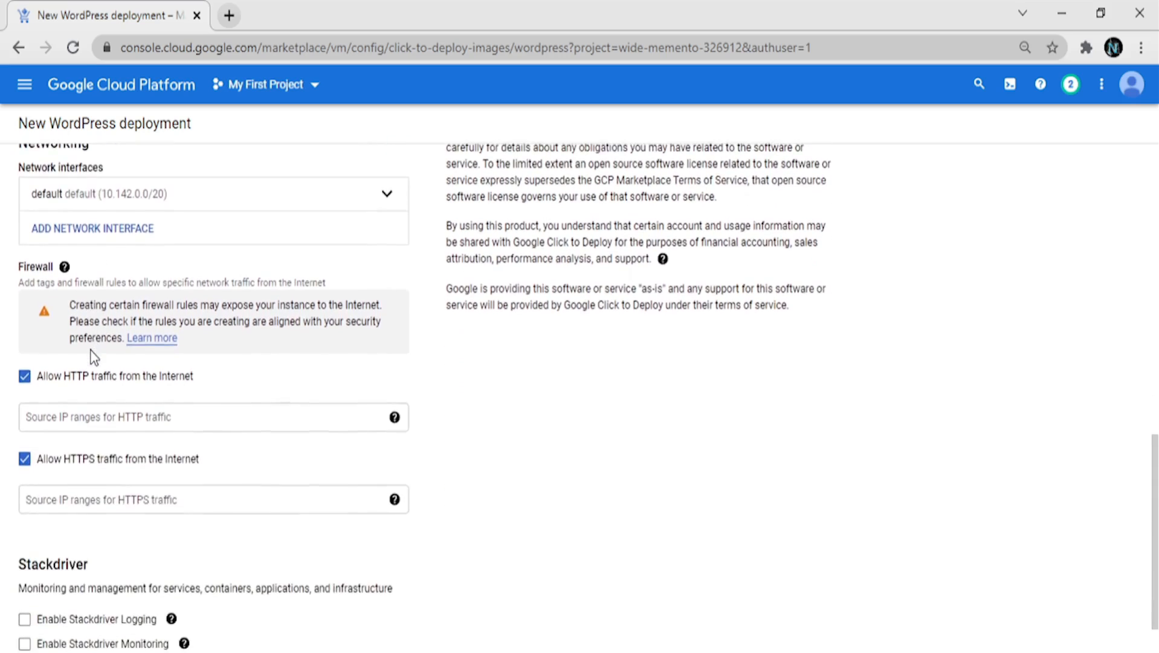
scroll(94, 357, down, 1)
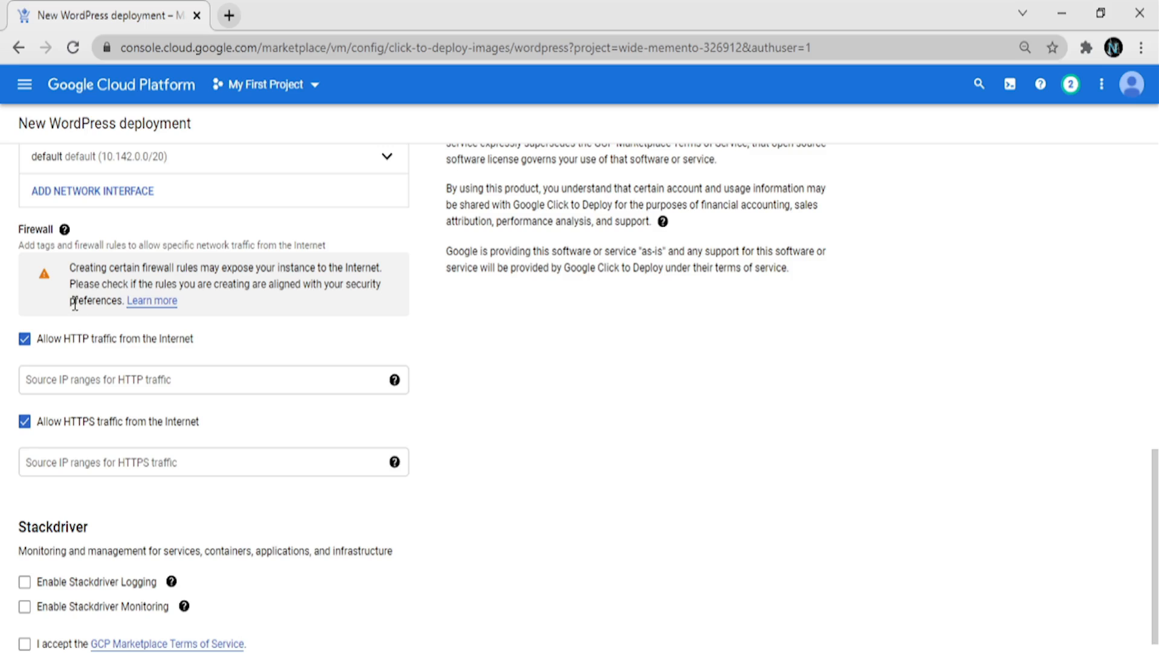
scroll(75, 354, down, 1)
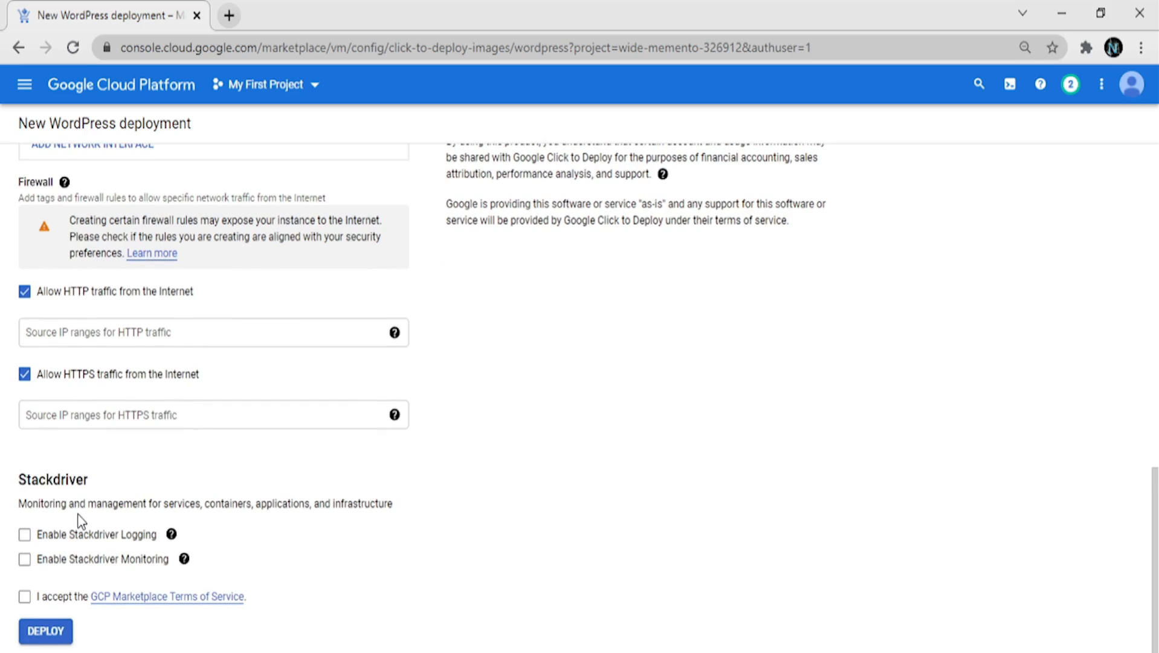
click(33, 546)
click(26, 562)
- Accept the GCP Marketplace Terms of Service and deploy the WordPress solution
click(25, 598)
scroll(228, 410, up, 4)
scroll(227, 412, down, 4)
click(31, 638)
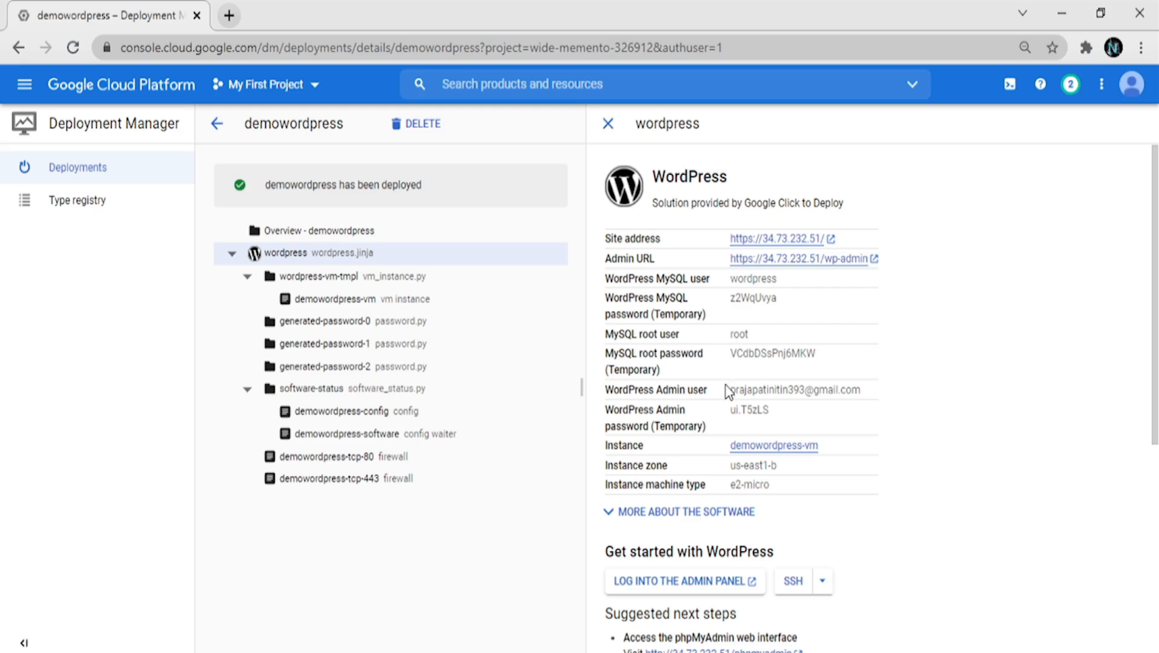
- Review the WordPress admin user and the temporary MySQL root password in the deployment details
drag(728, 394, 884, 400)
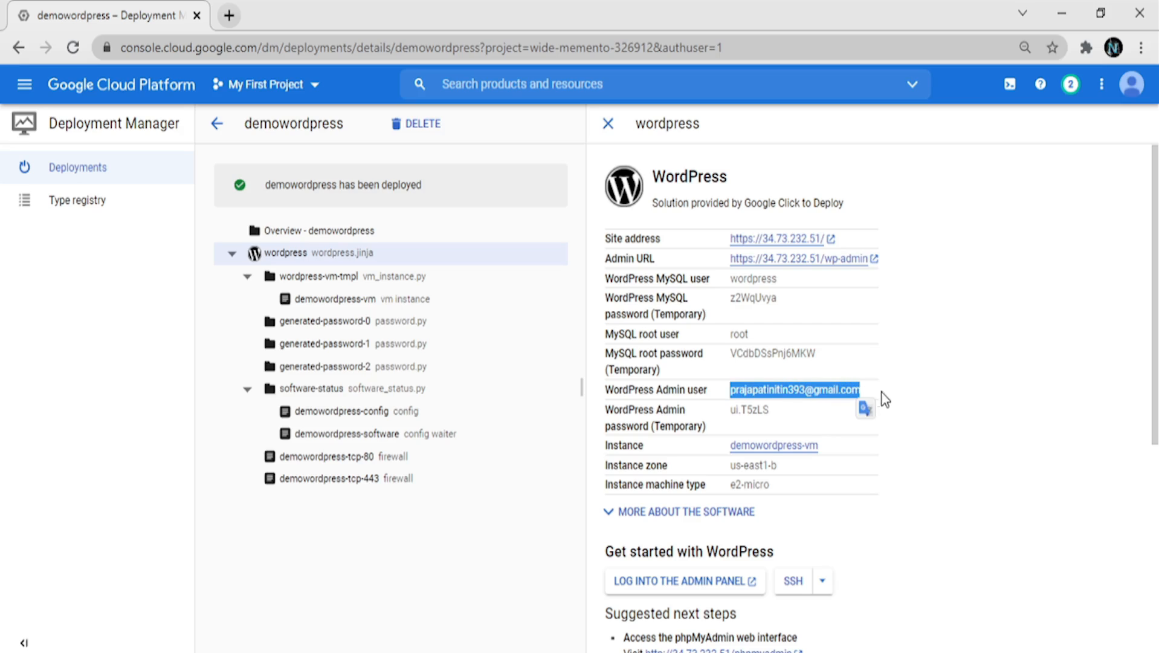
click(887, 398)
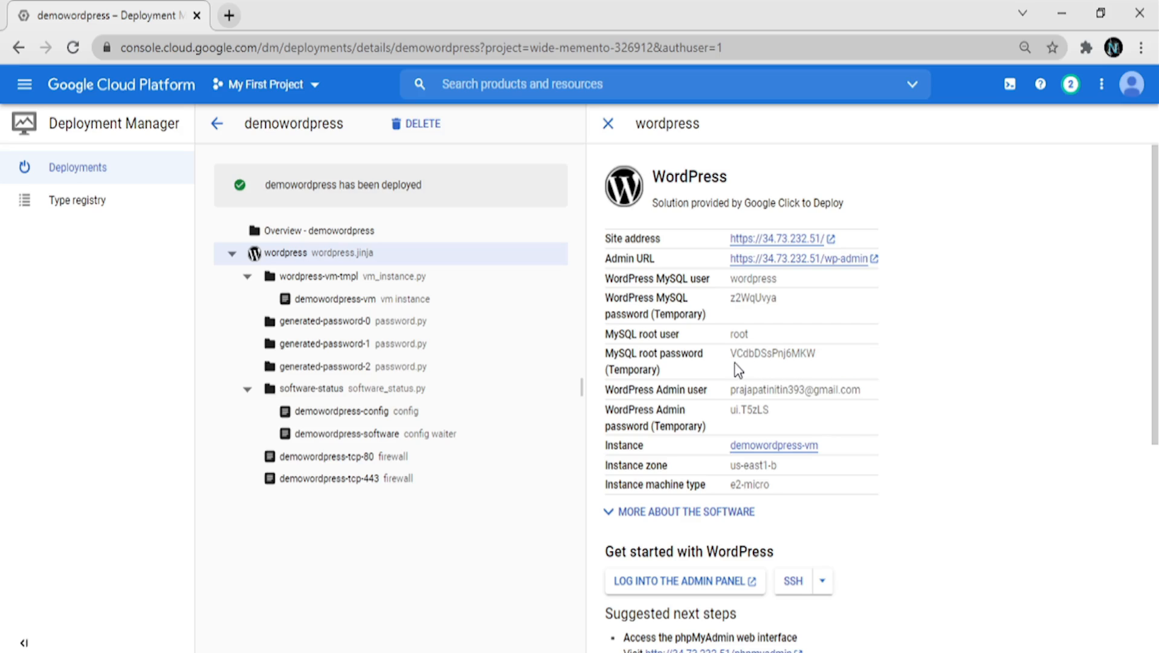
drag(734, 362, 836, 369)
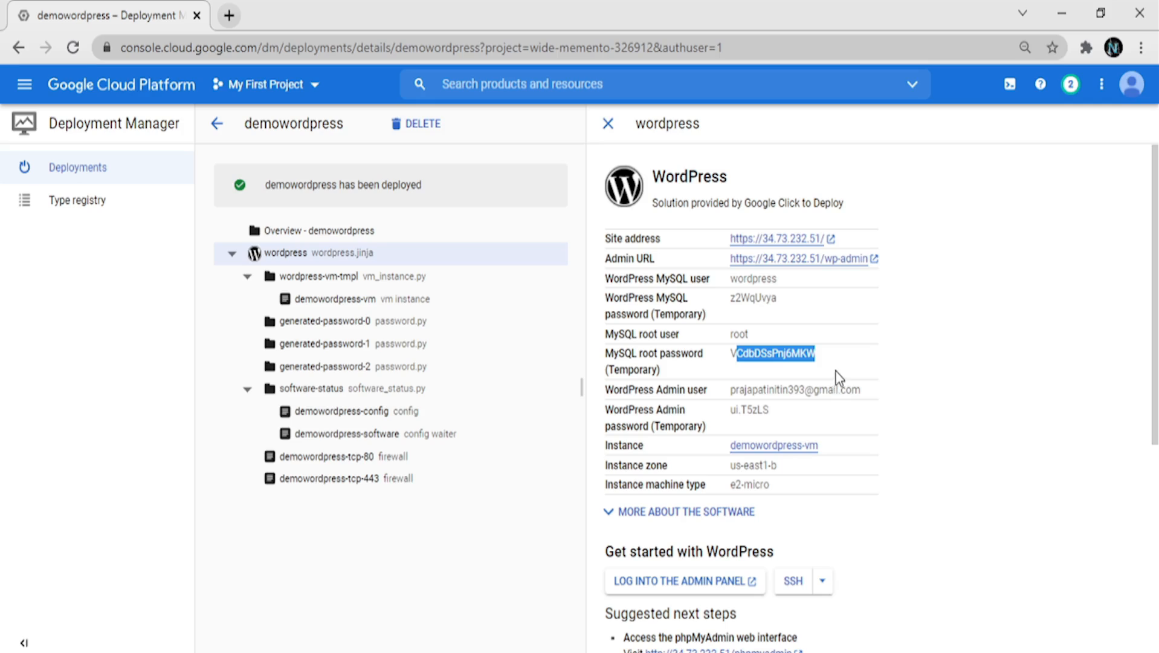
click(835, 370)
click(860, 351)
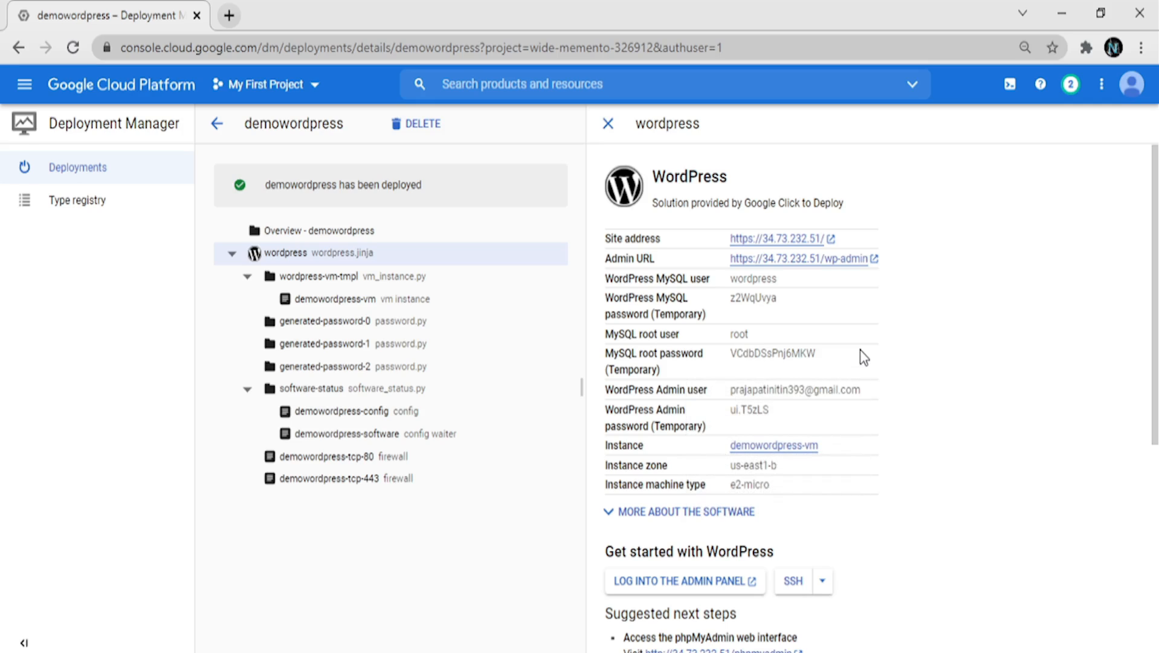
- Open the deployed site's address and load 34.73.232.51 without the https prefix
click(760, 240)
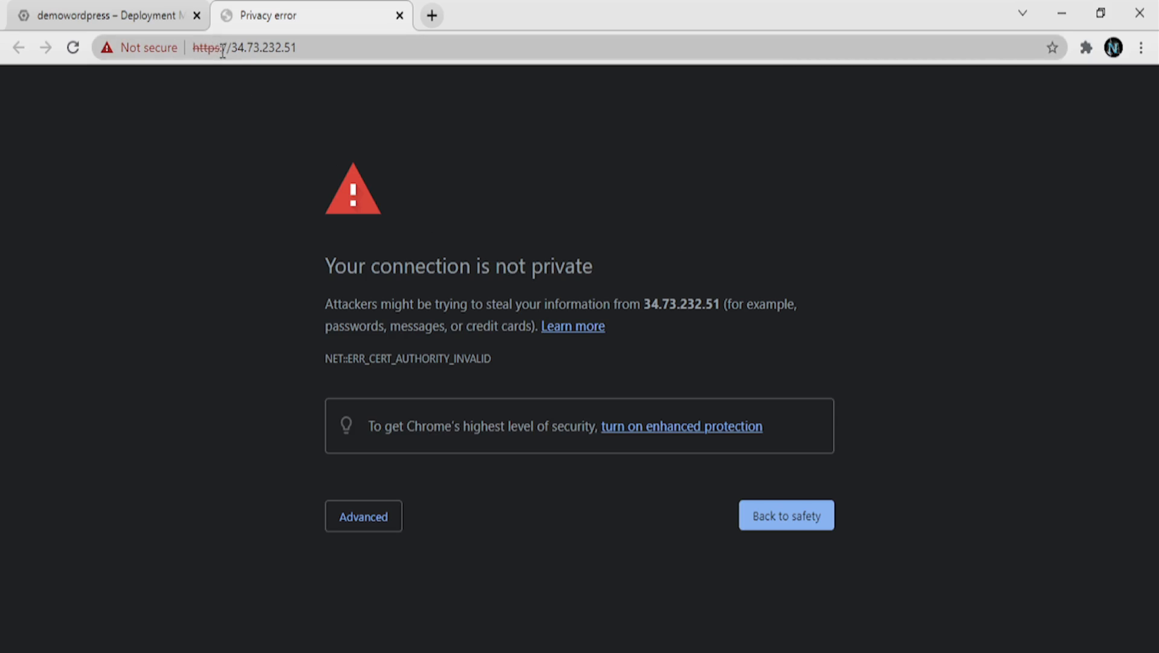
drag(225, 51, 137, 57)
key(BackSpace)
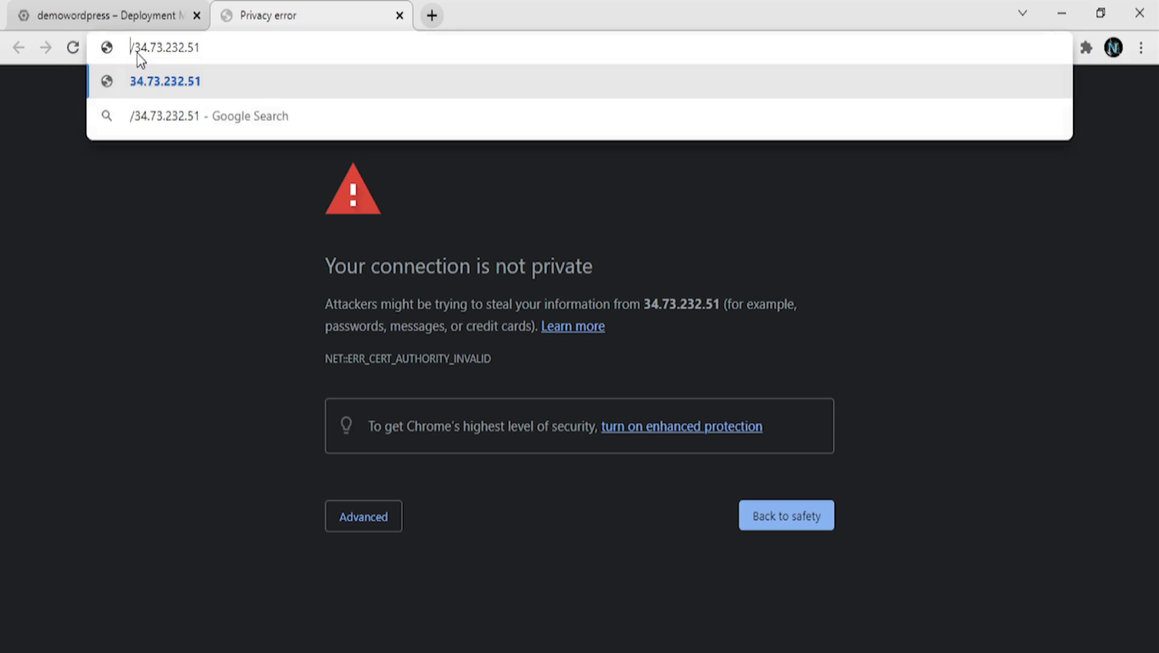
key(Return)
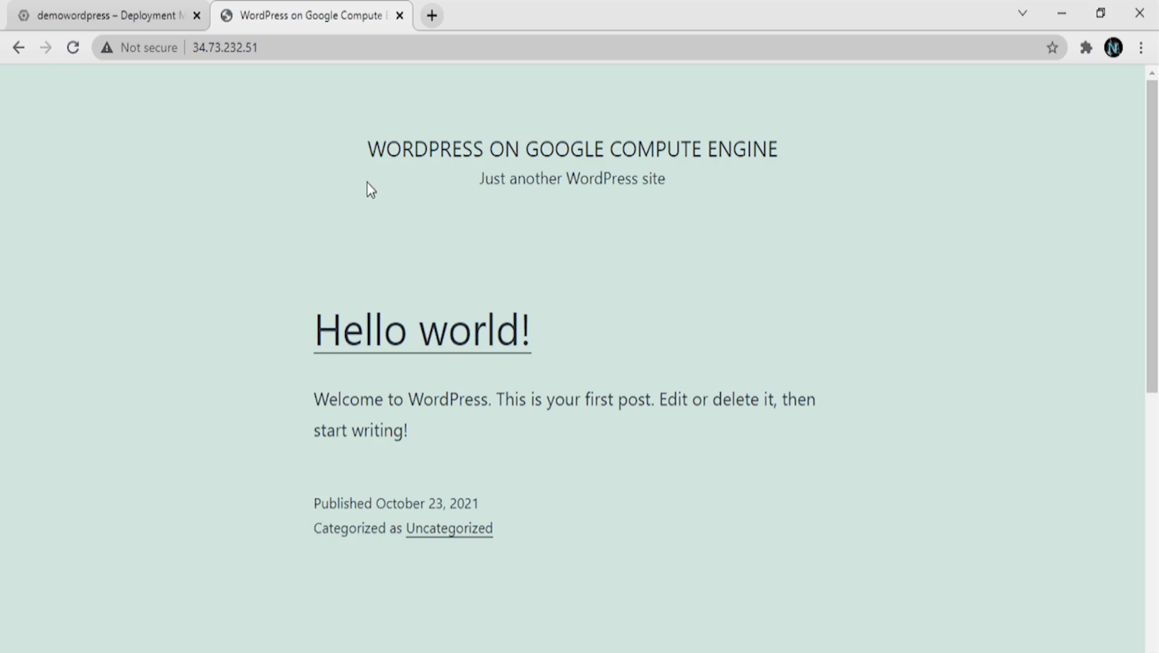
- Return to the demowordpress deployment details and open the WordPress Admin URL
click(10, 14)
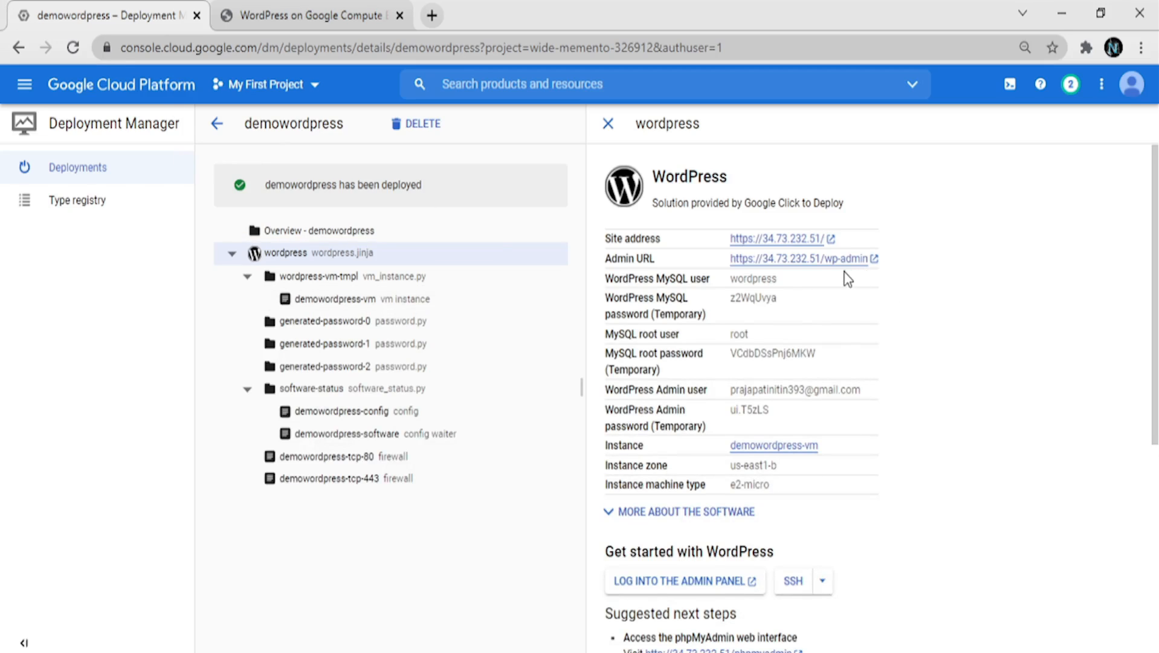
drag(791, 269, 772, 270)
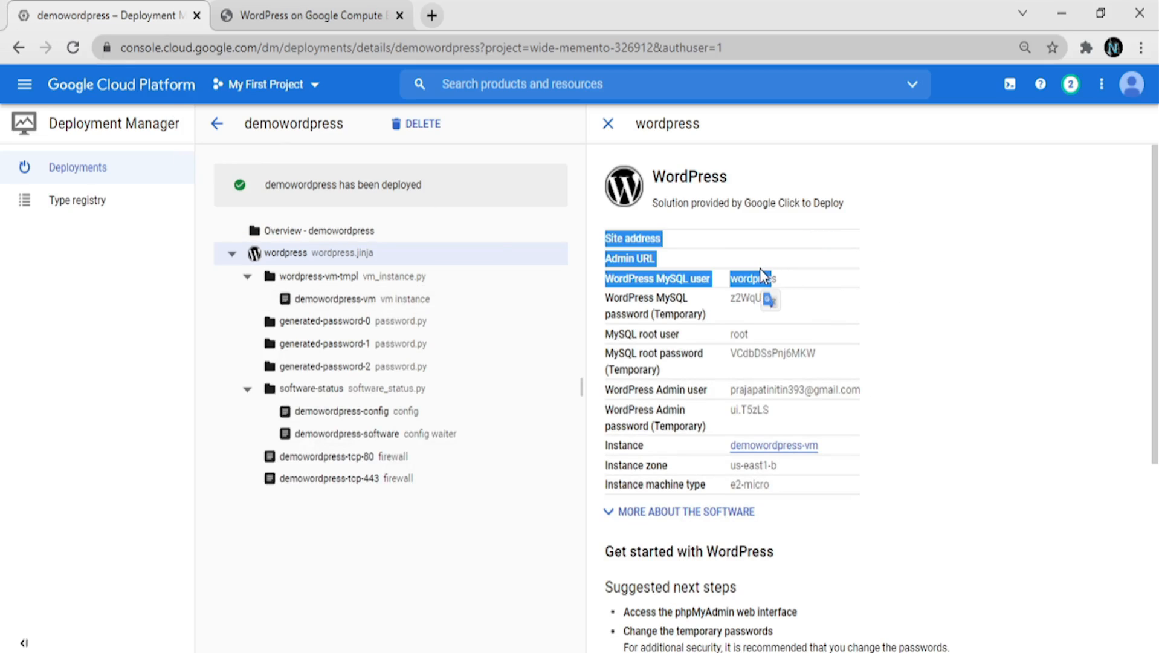
click(950, 272)
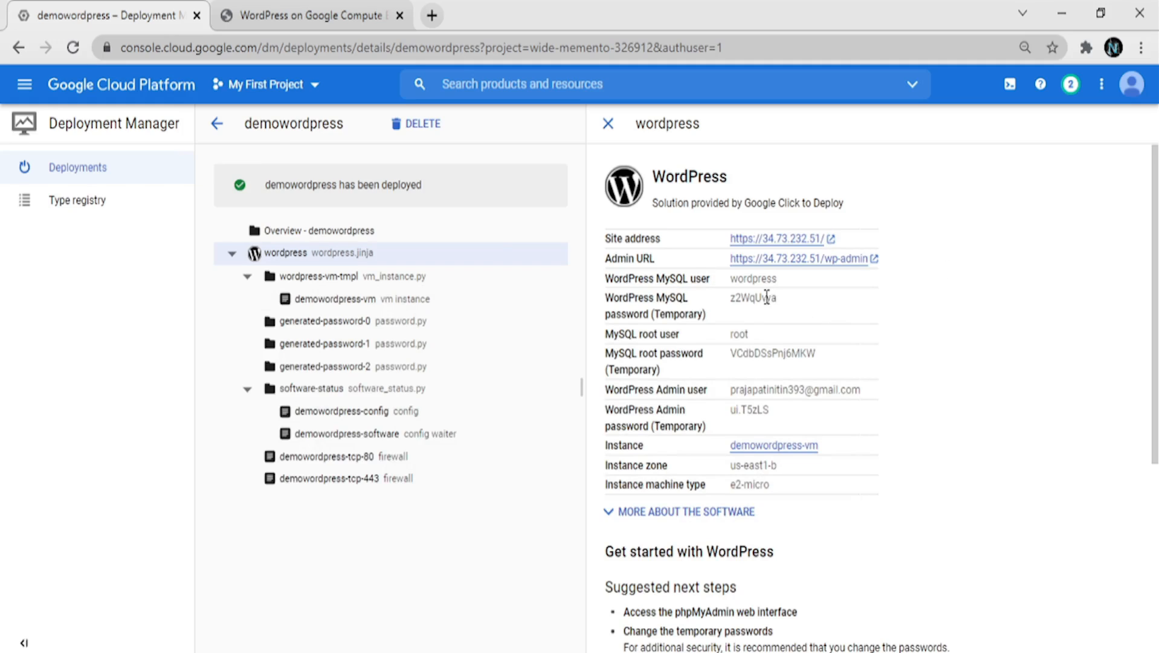
click(760, 260)
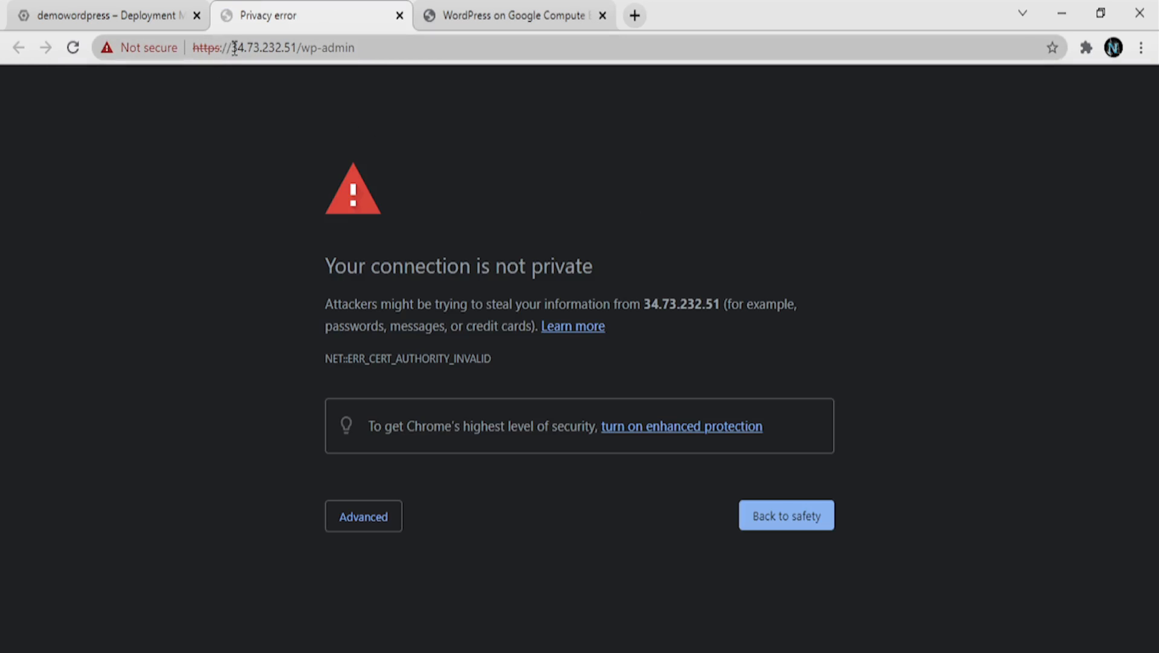
- Remove the https prefix from the admin address and load 34.73.232.51/wp-admin
click(230, 48)
click(231, 47)
key(BackSpace)
key(BackSpace)
key(BackSpace)
key(BackSpace)
key(BackSpace)
key(BackSpace)
key(BackSpace)
key(BackSpace)
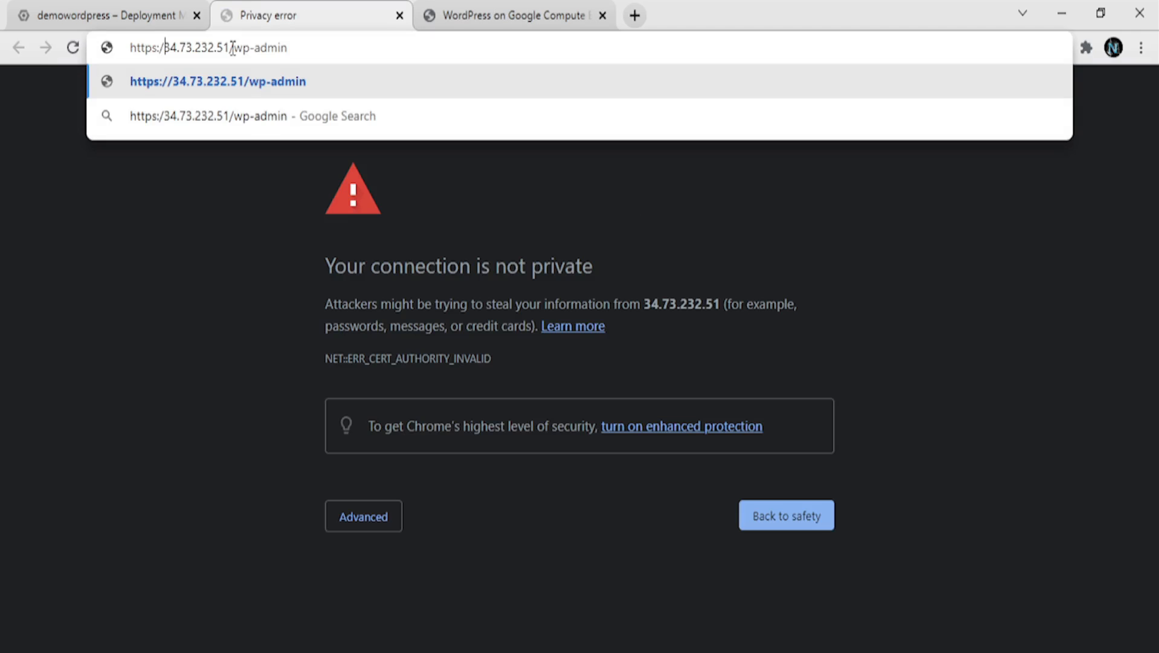
key(Return)
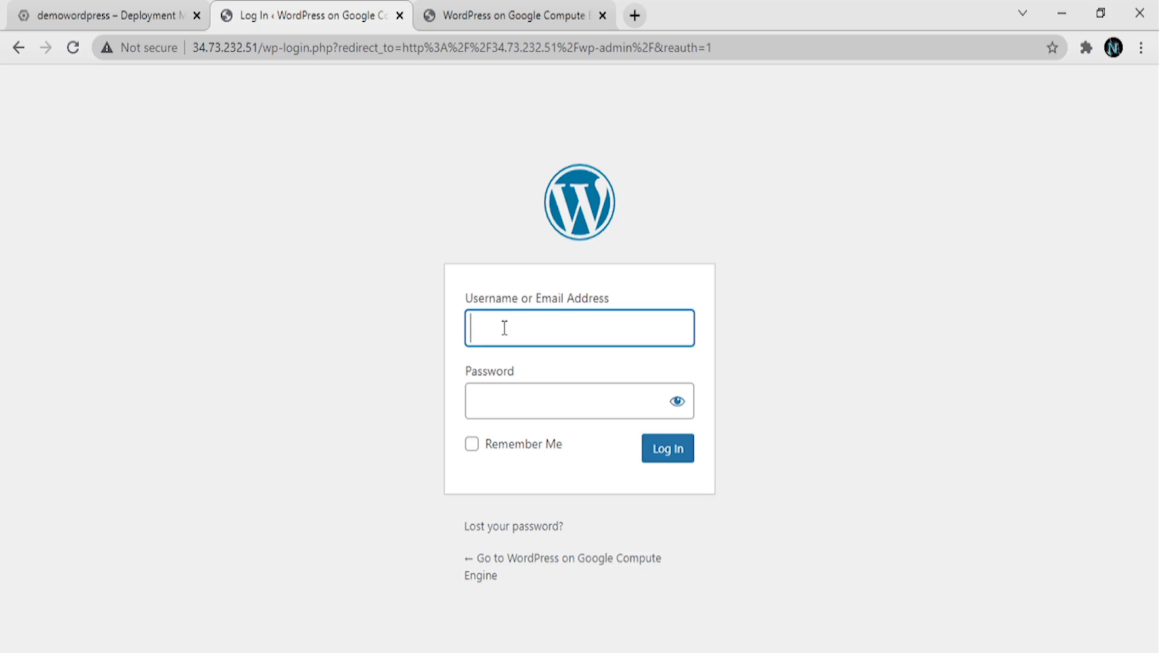
- Submit the WordPress login with the administrator's e-mail and the temporary MySQL root password copied from the deployment details
text(pr)
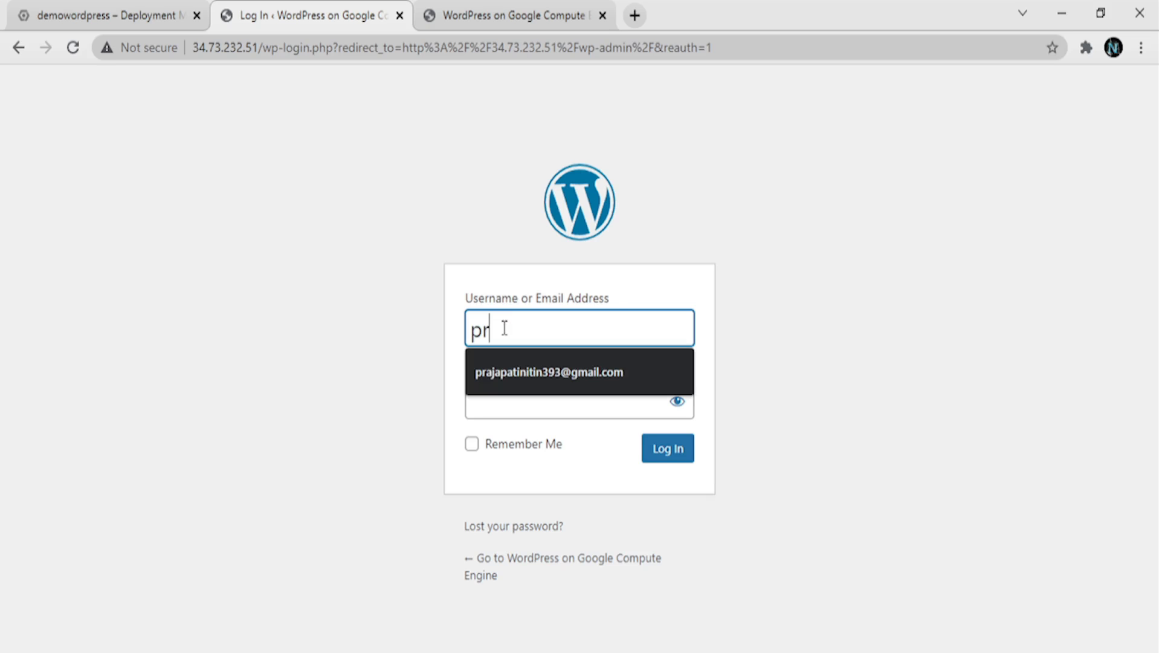
key(Down)
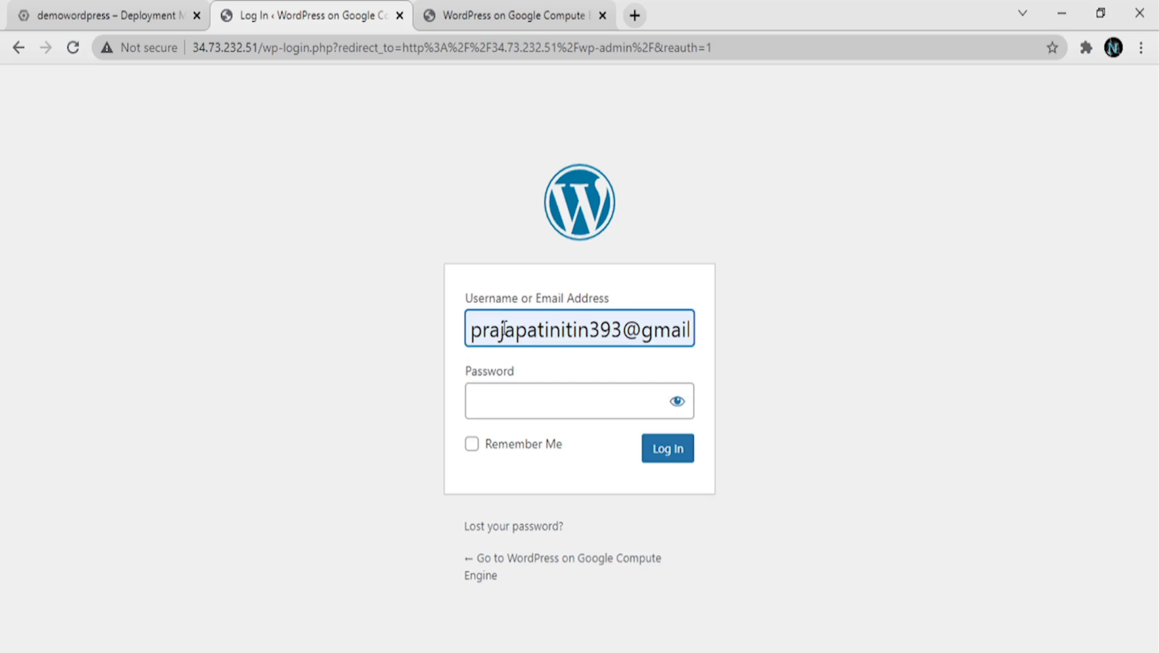
click(503, 396)
key(ctrl+Page_Up)
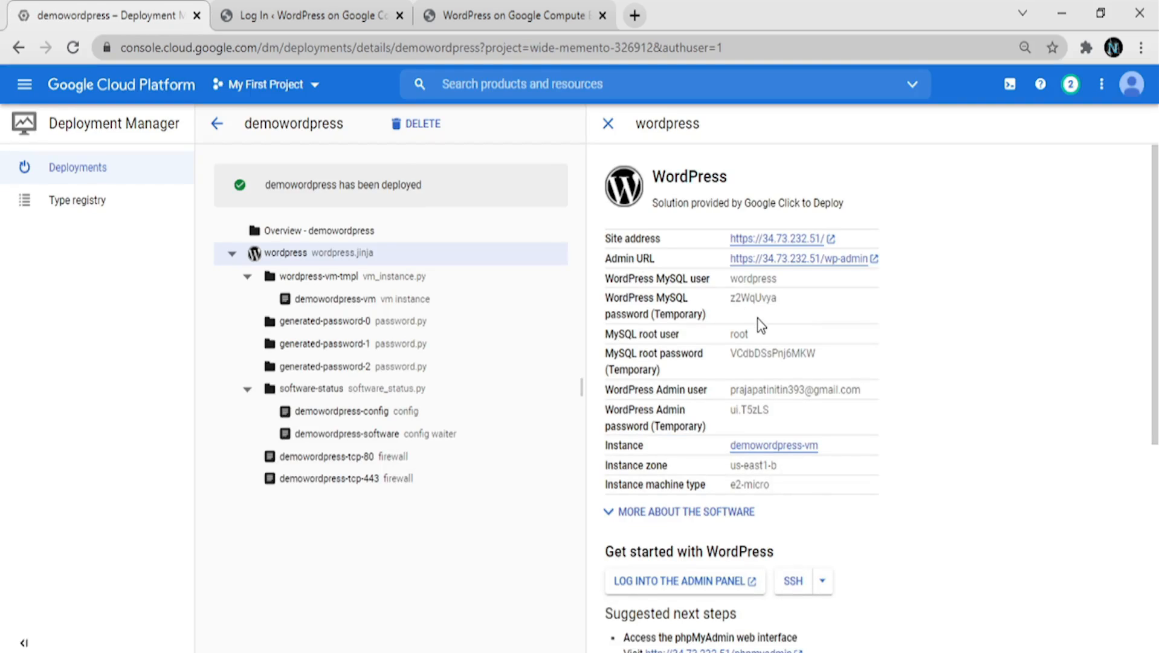
drag(828, 358, 729, 372)
key(ctrl+c)
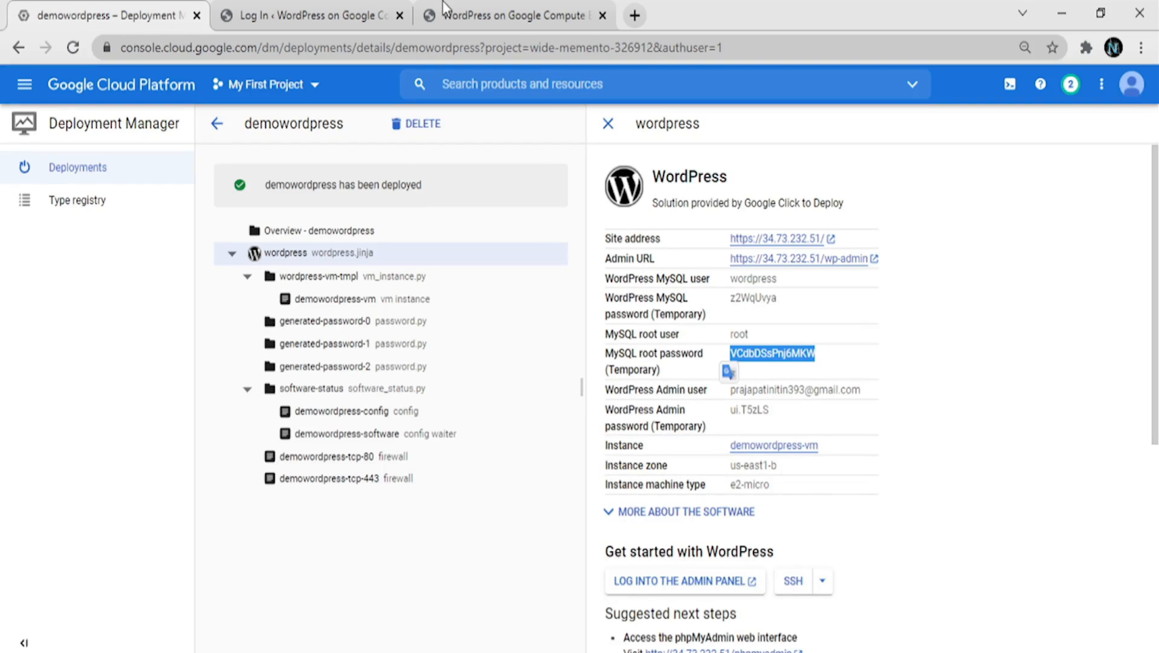
key(ctrl+Page_Down)
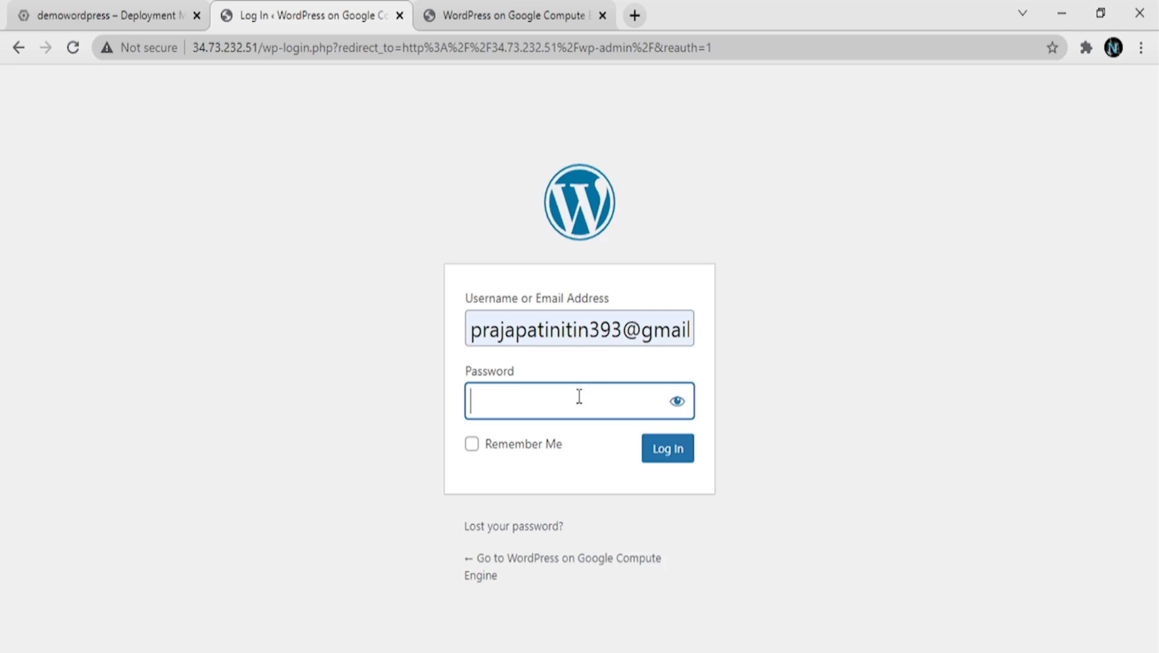
key(ctrl+v)
click(655, 451)
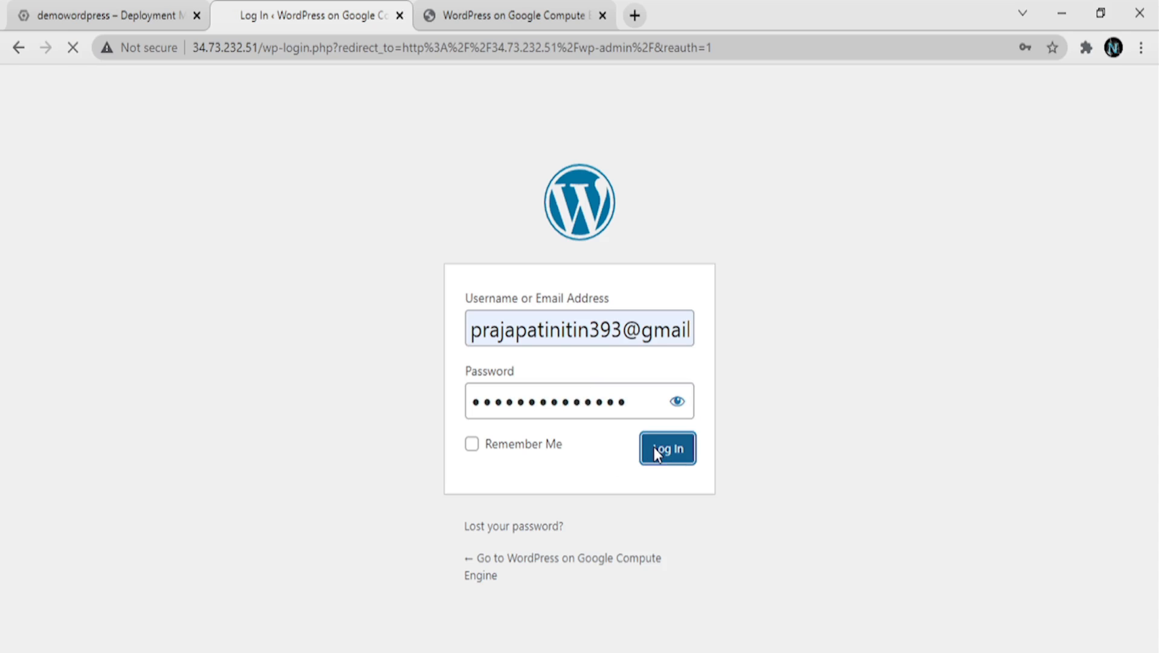